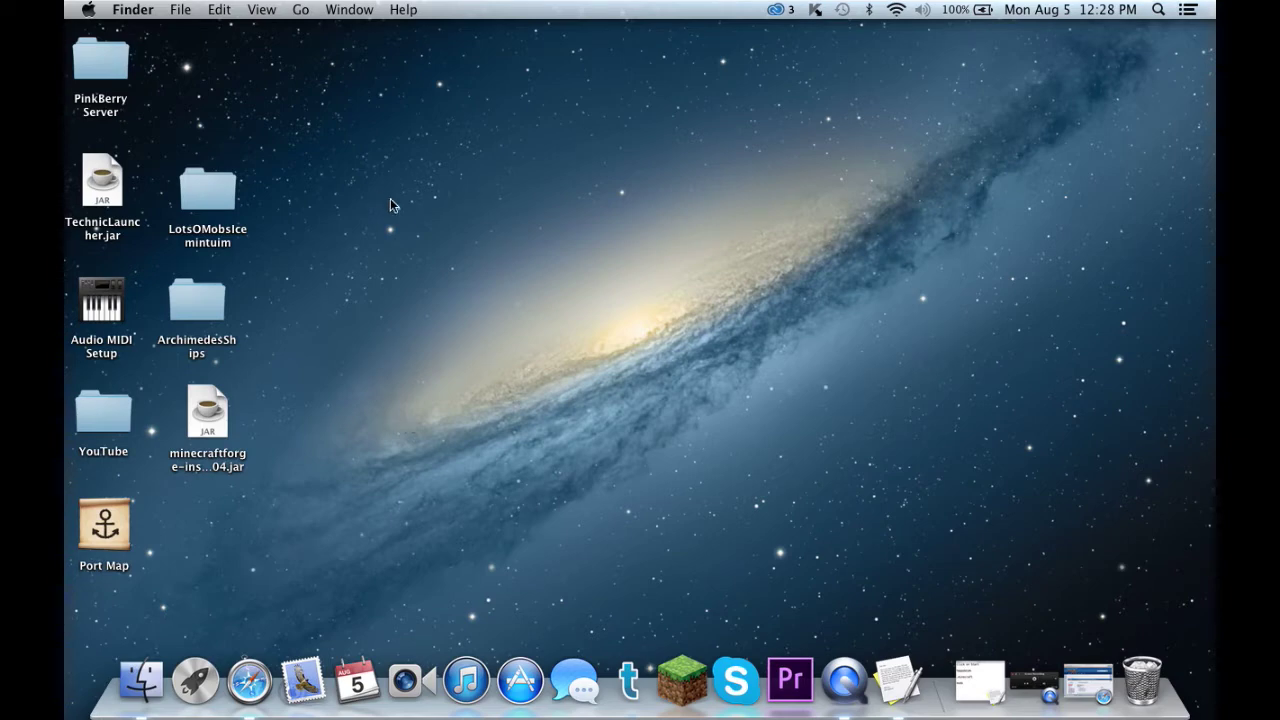
- In Safari, open the Adfly link for the Forge 9.10.0 Minecraft 1.6.2 installer, and minimize the browser window
left_click(1088, 682)
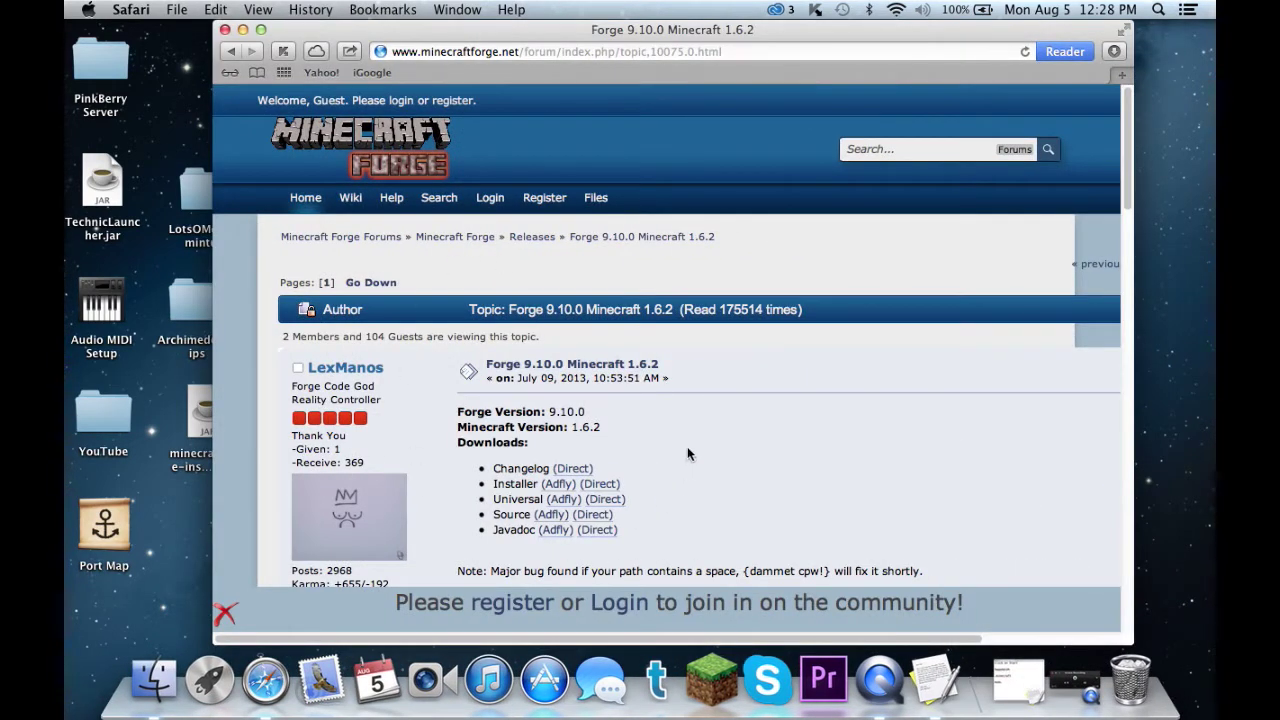
left_click_drag(494, 485, 538, 485)
left_click(557, 487)
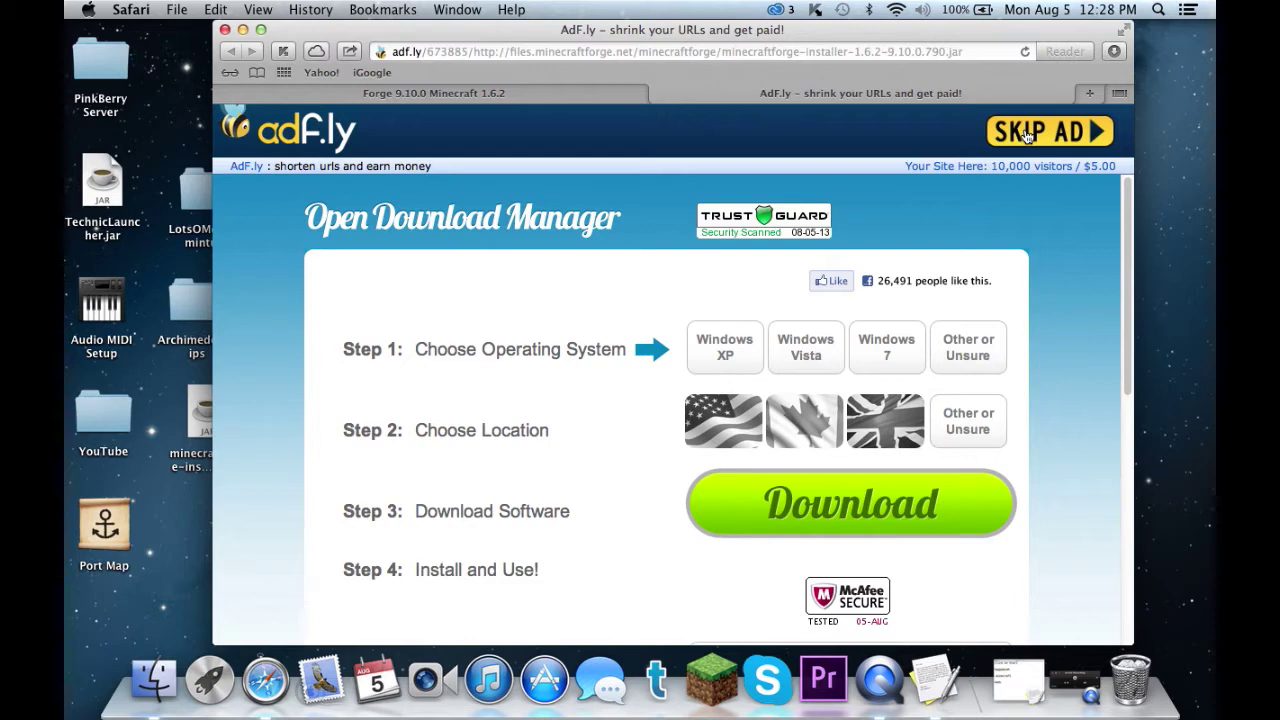
left_click(243, 30)
left_click(463, 295)
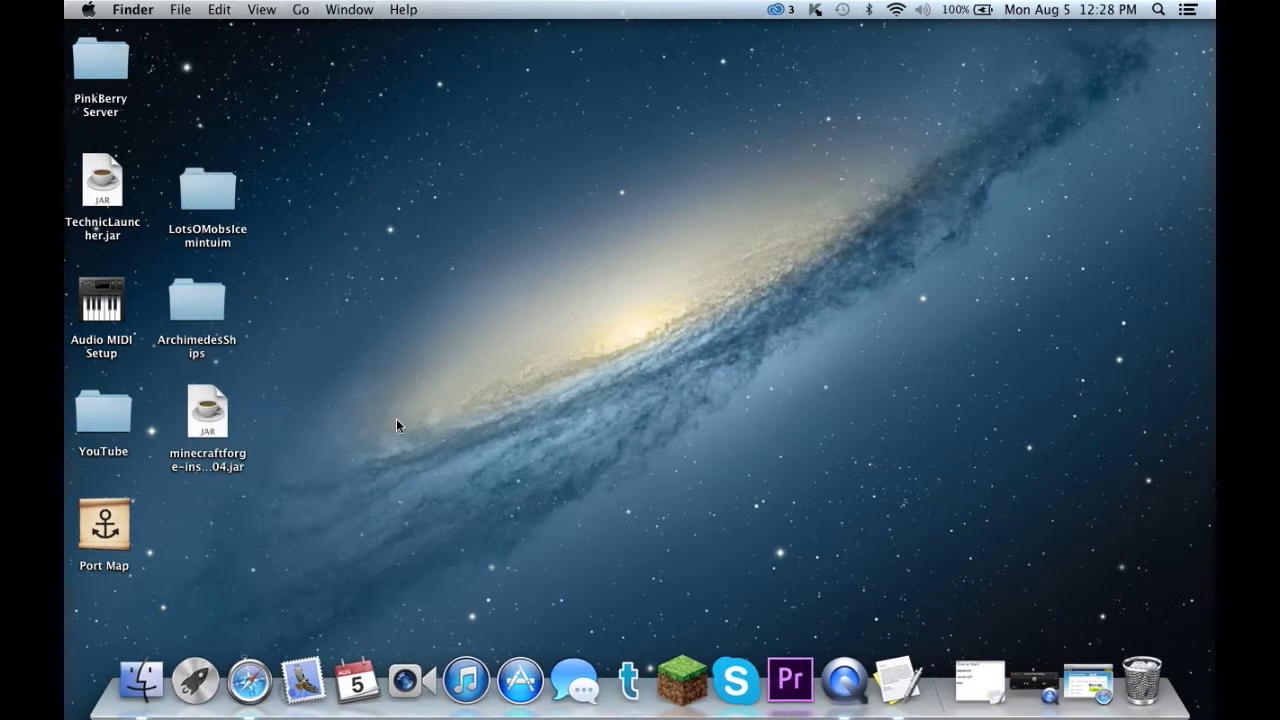
- Launch the minecraftforge installer JAR from the desktop
left_click(198, 438)
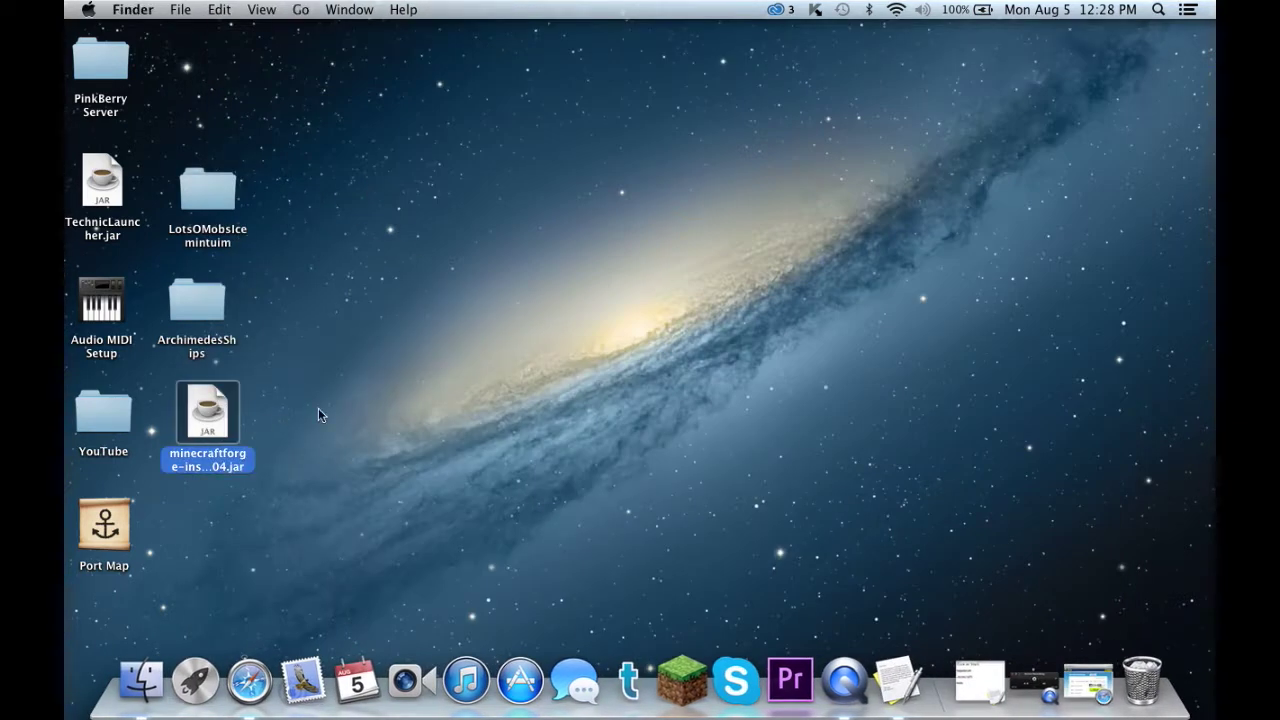
left_click(318, 409)
left_click(203, 415)
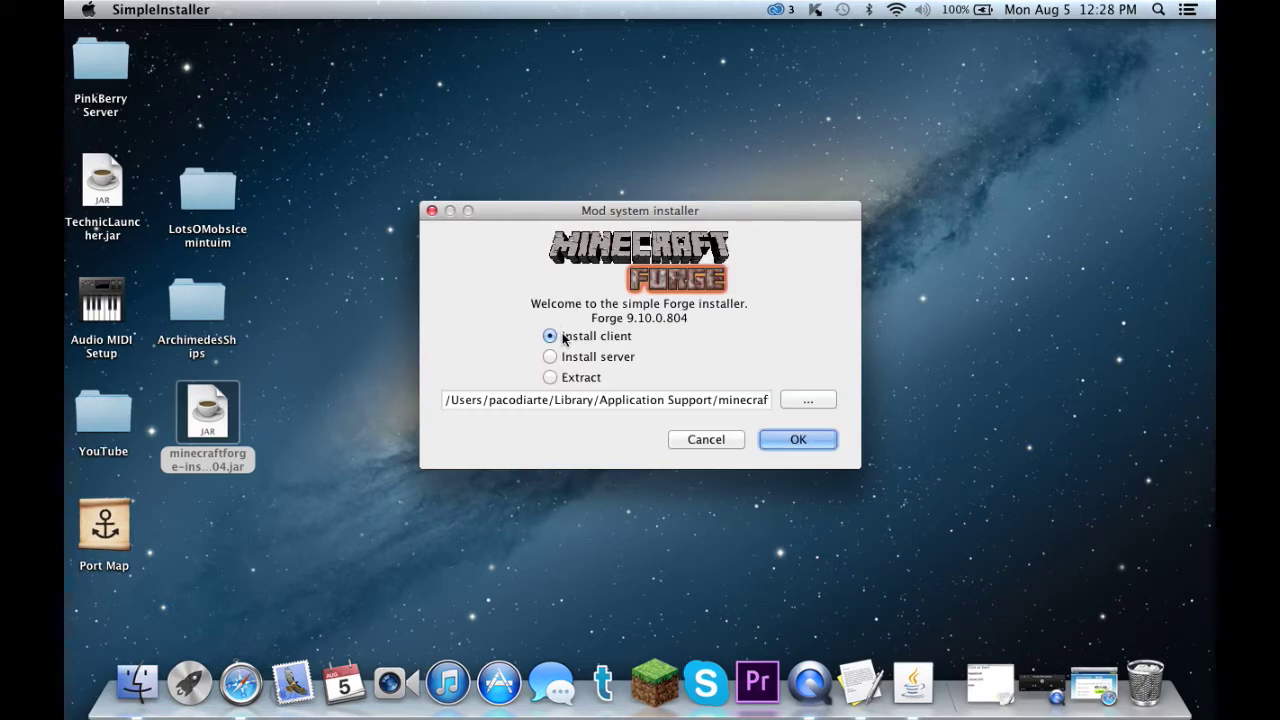
left_click(614, 362)
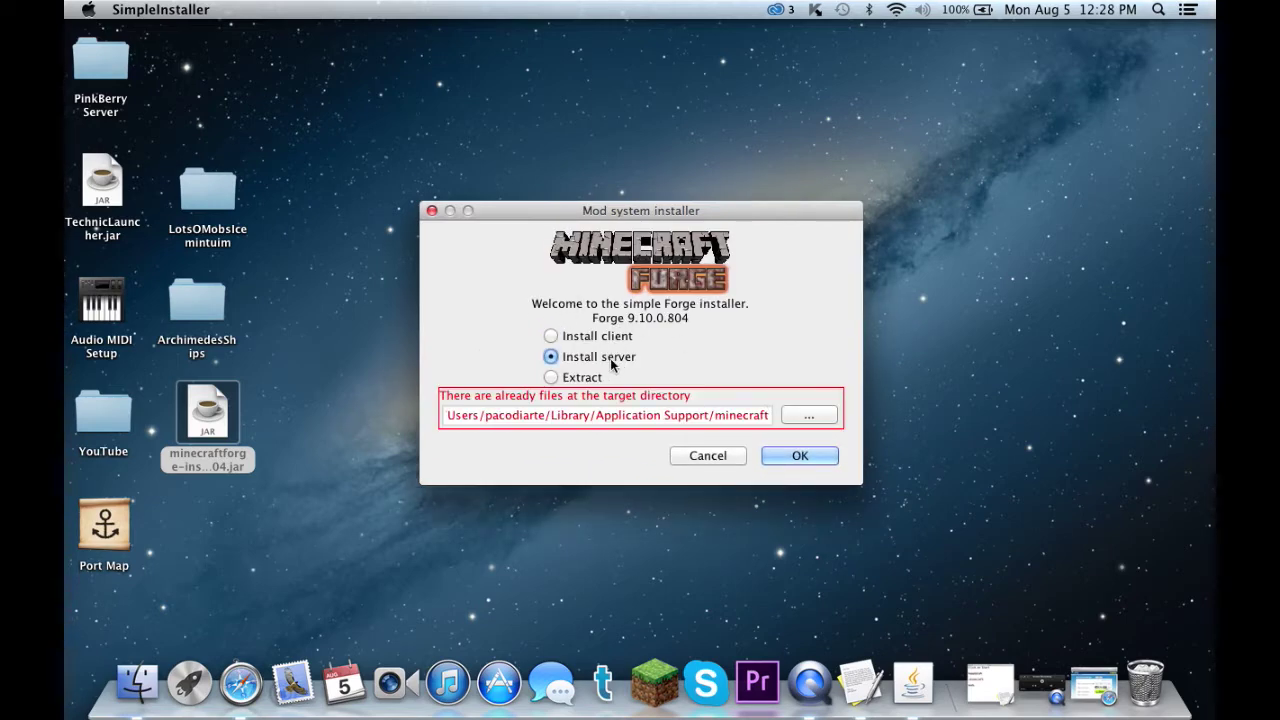
left_click(580, 379)
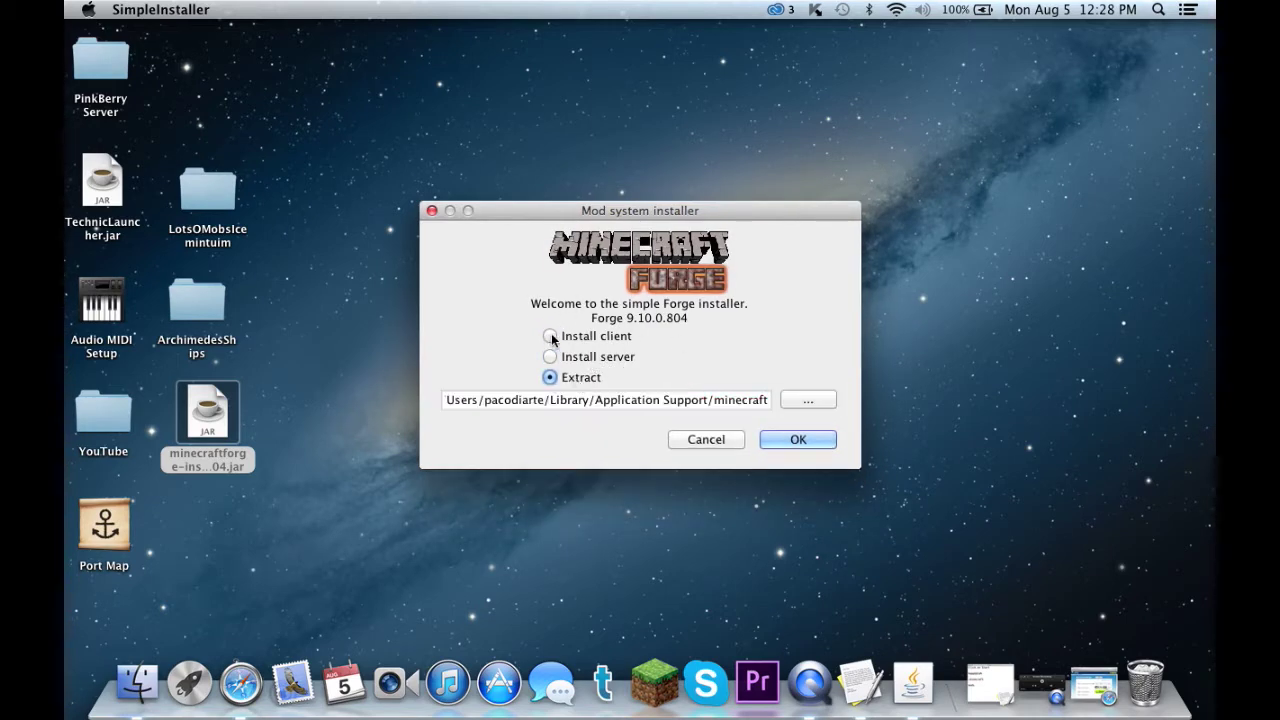
left_click(551, 337)
left_click(568, 356)
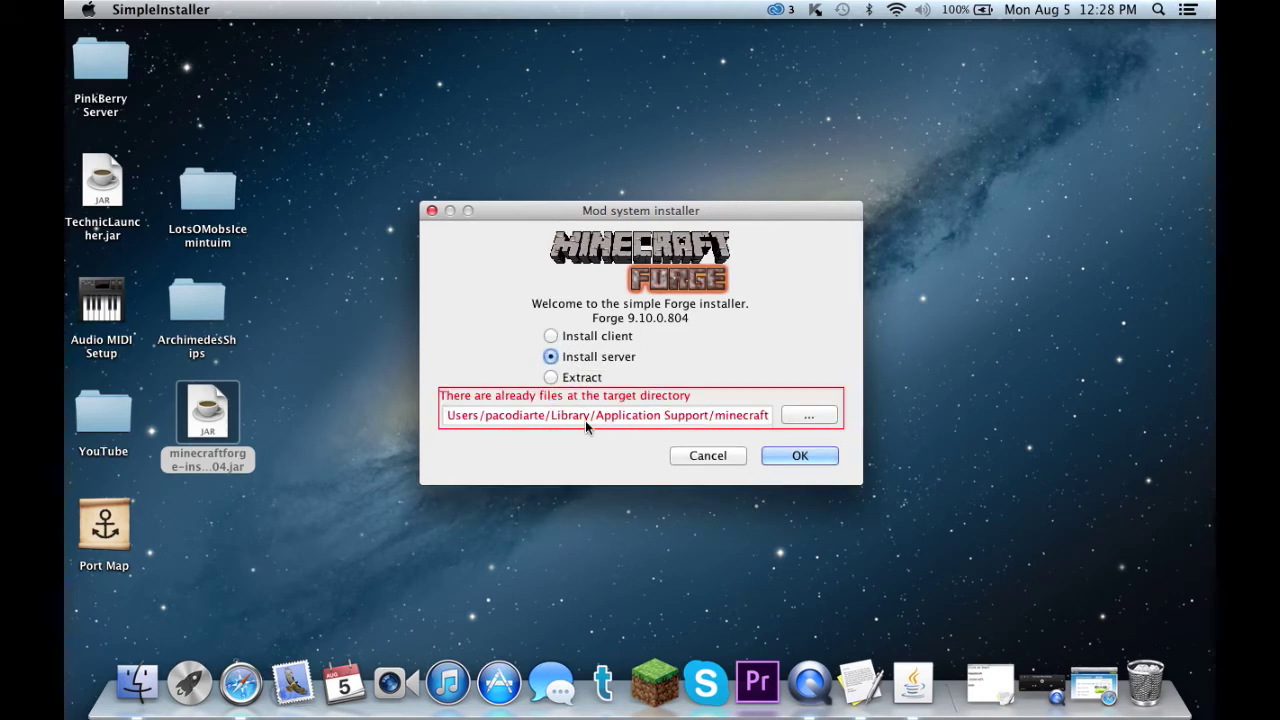
- Install Forge 9.10.0.804 with the Install client option and dismiss the completion message
left_click(550, 337)
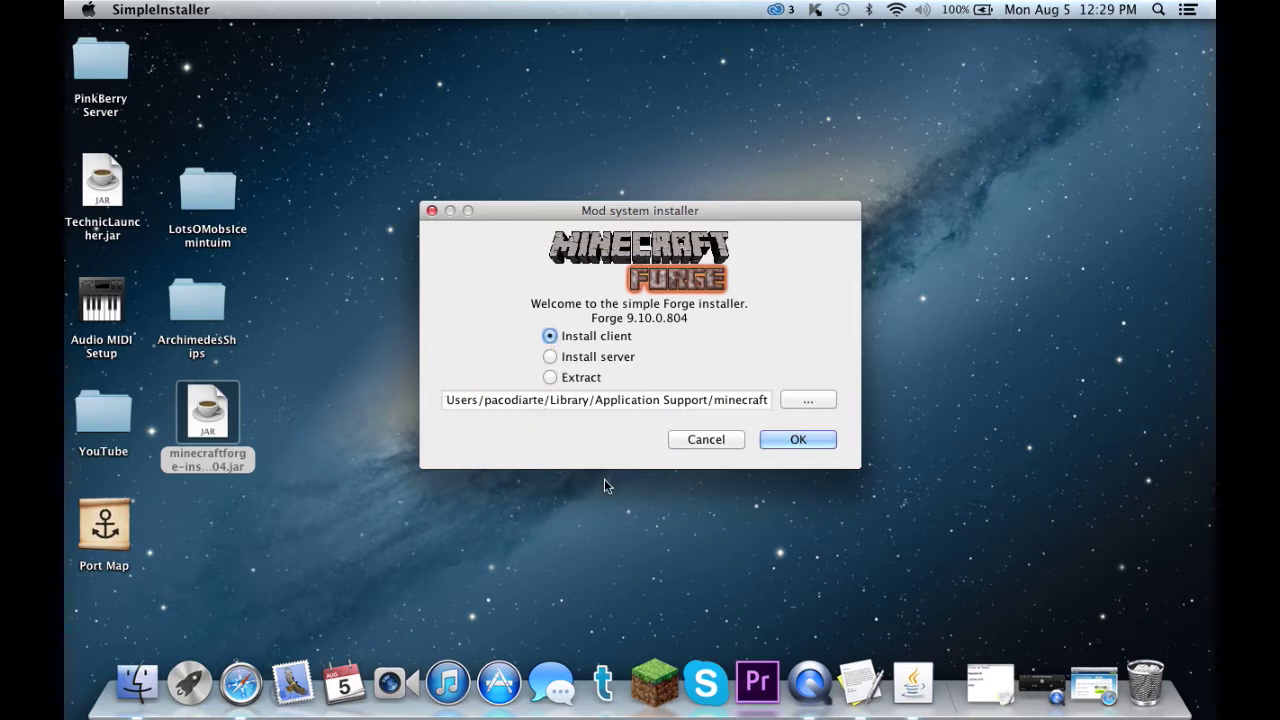
left_click(549, 336)
left_click(800, 441)
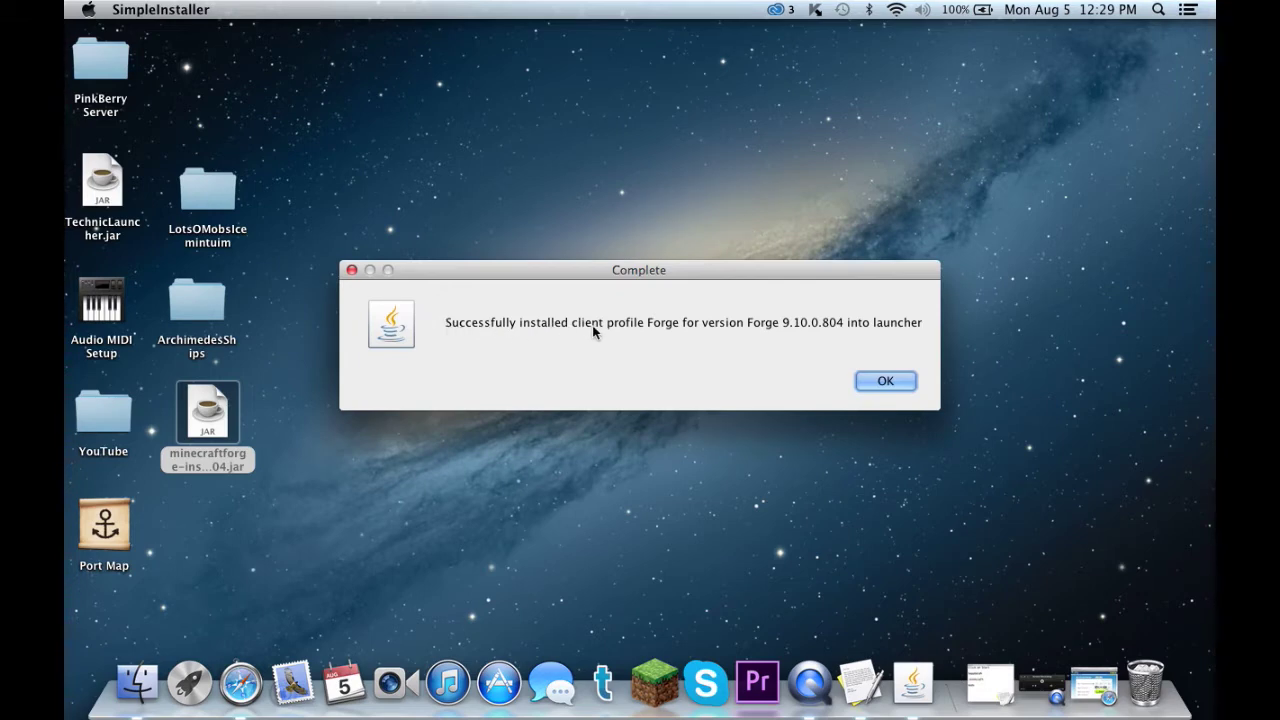
left_click(879, 384)
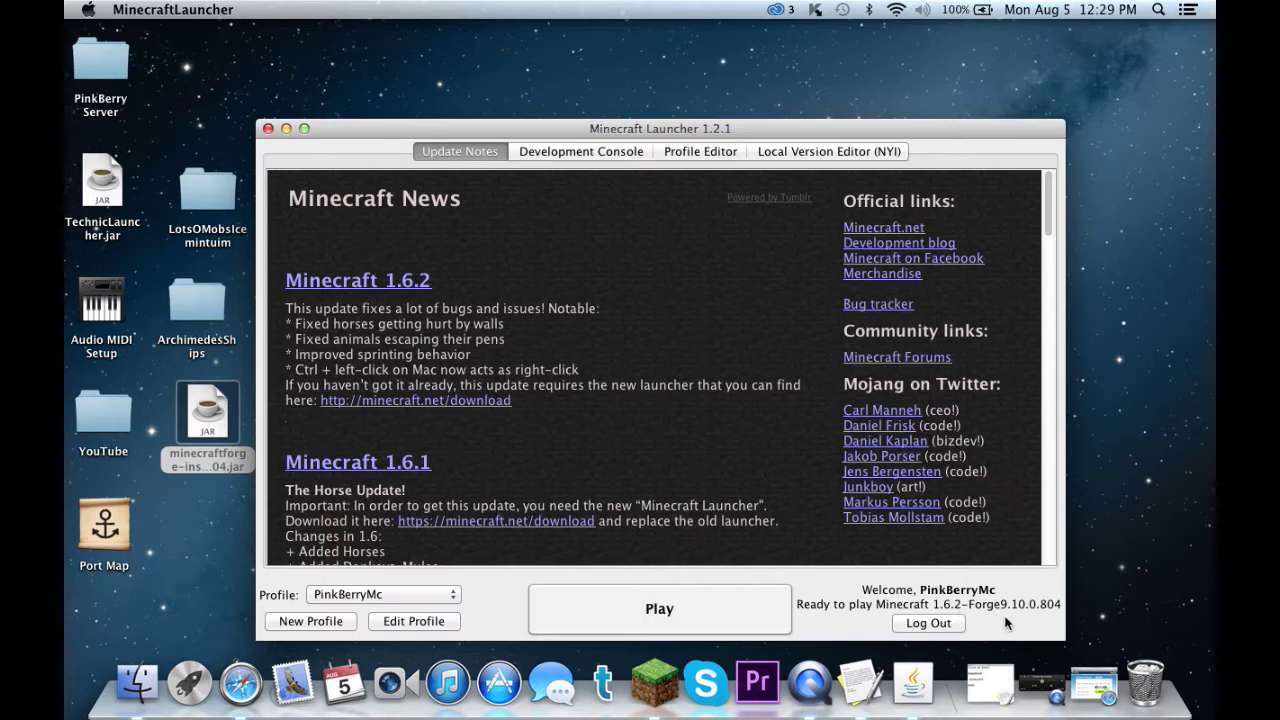
- Set the Minecraft Launcher profile to use release 1.6.2-Forge9.10.0.804, save the profile and start the game
left_click(448, 621)
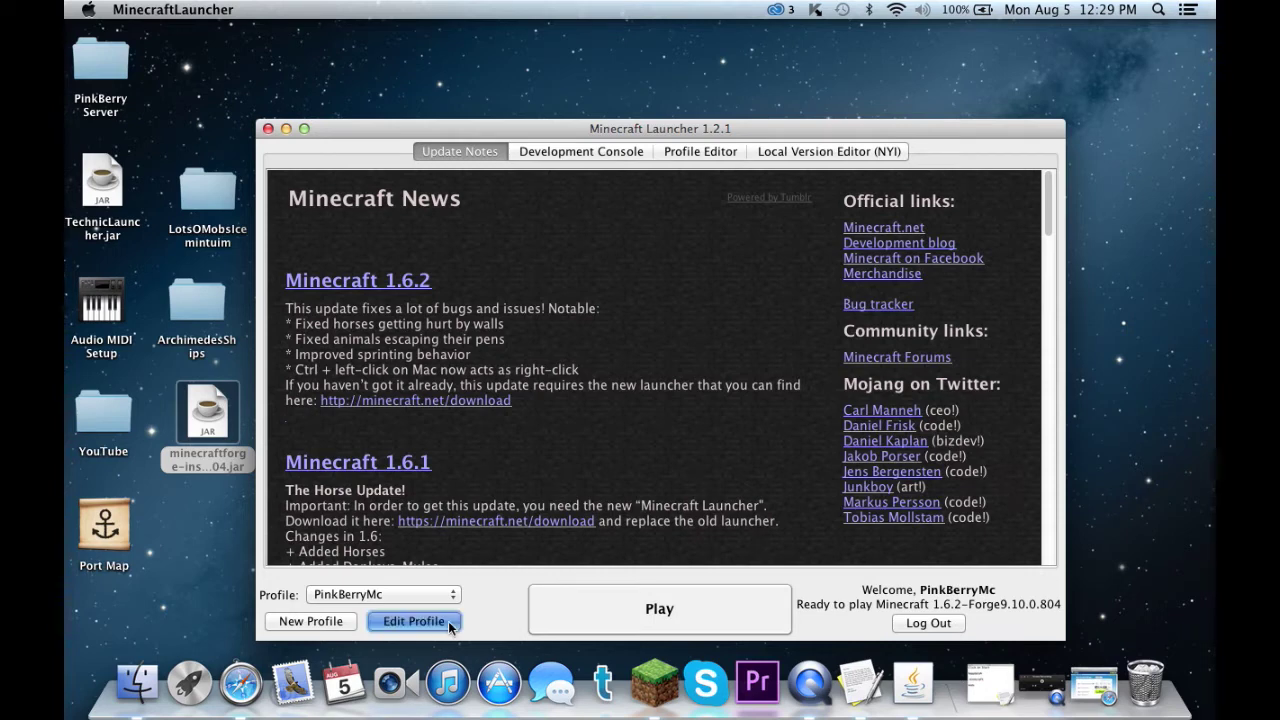
left_click(532, 455)
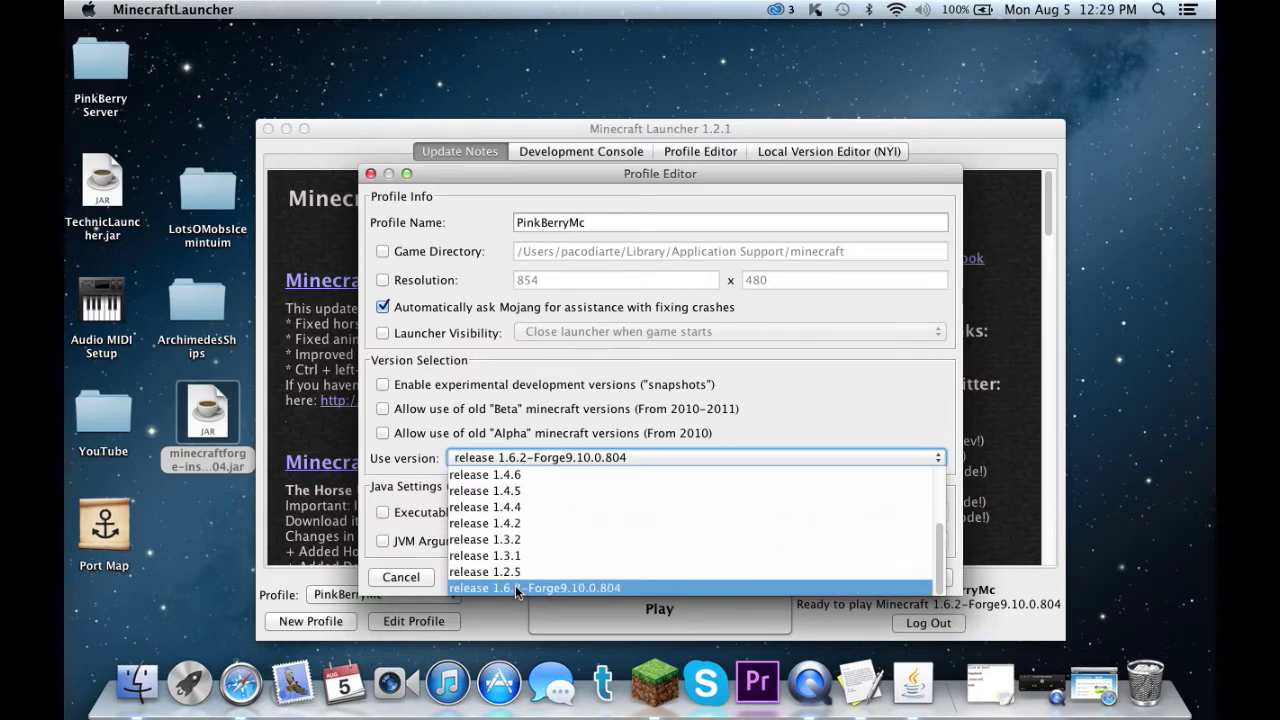
left_click(568, 586)
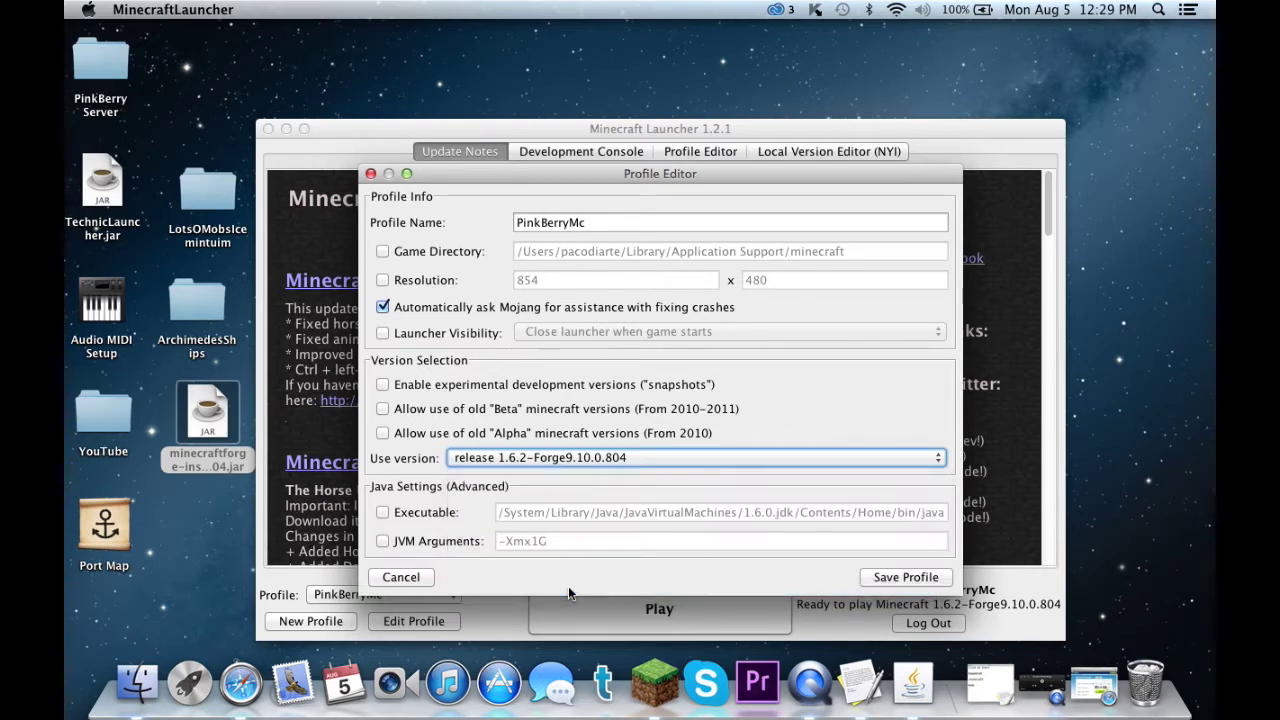
left_click(932, 584)
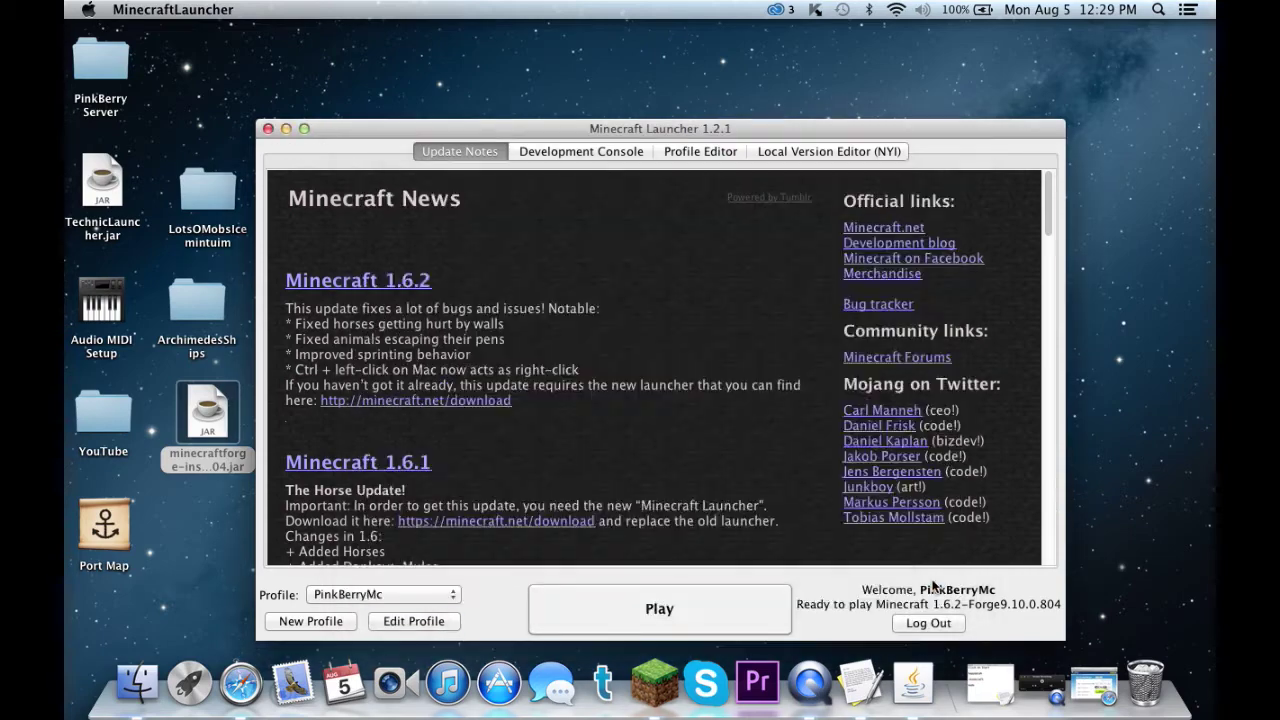
left_click(708, 610)
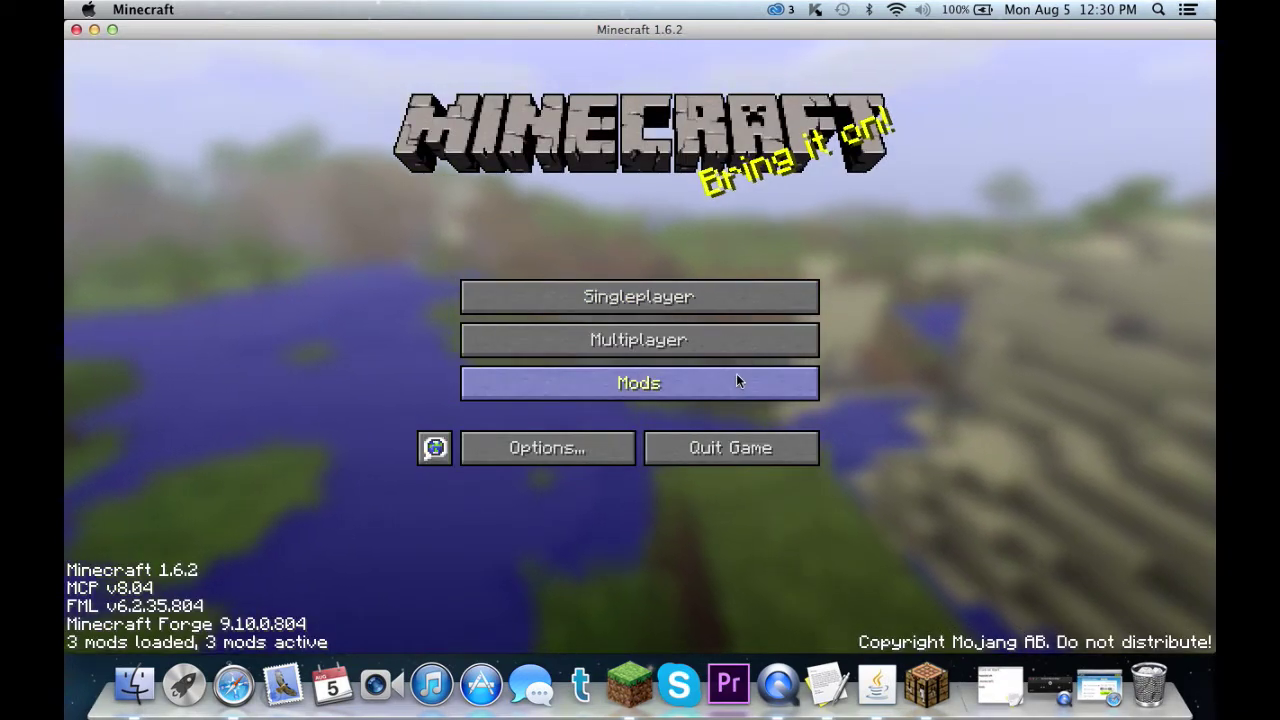
- Check the list of loaded mods in Minecraft, return to the title screen and close the game
left_click(736, 381)
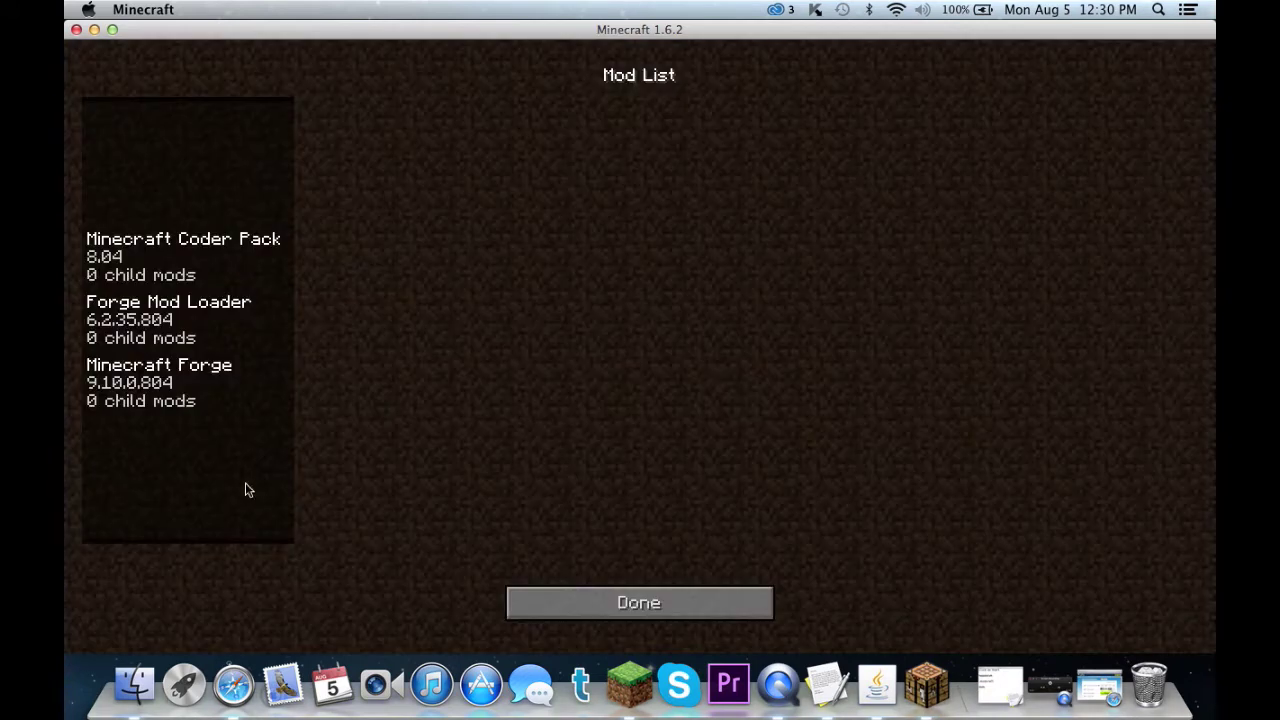
left_click(559, 592)
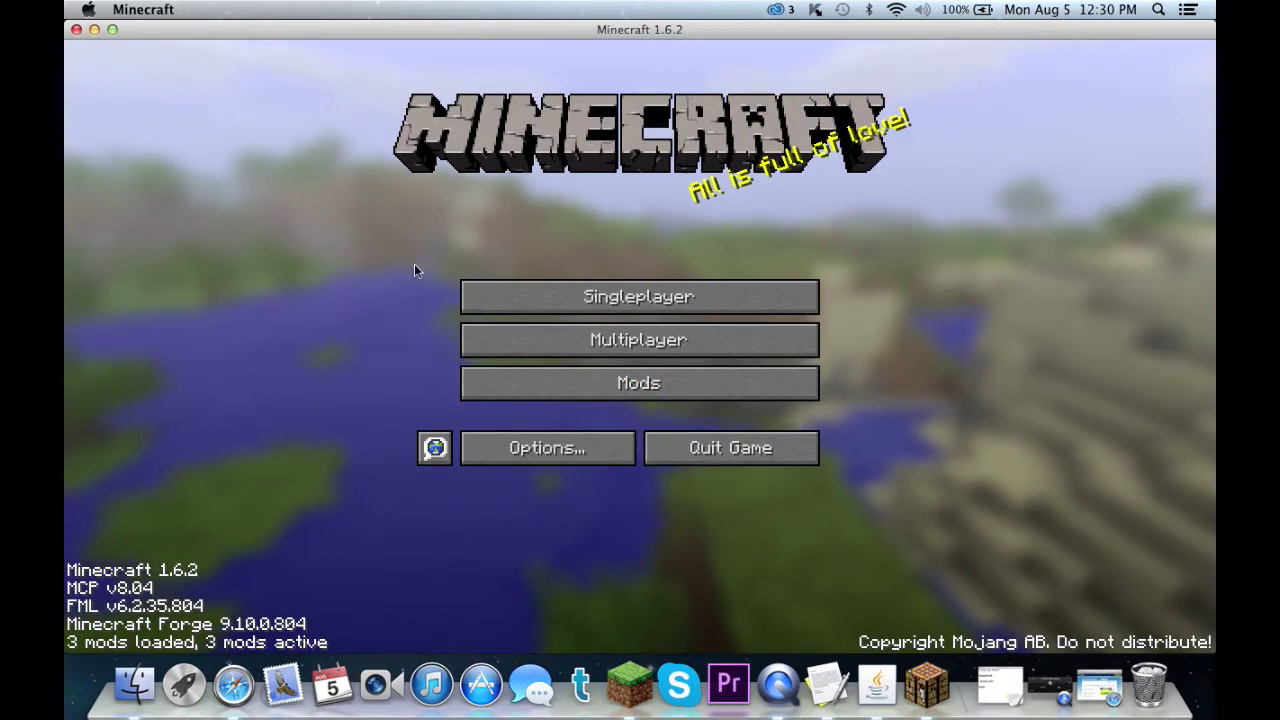
left_click(75, 30)
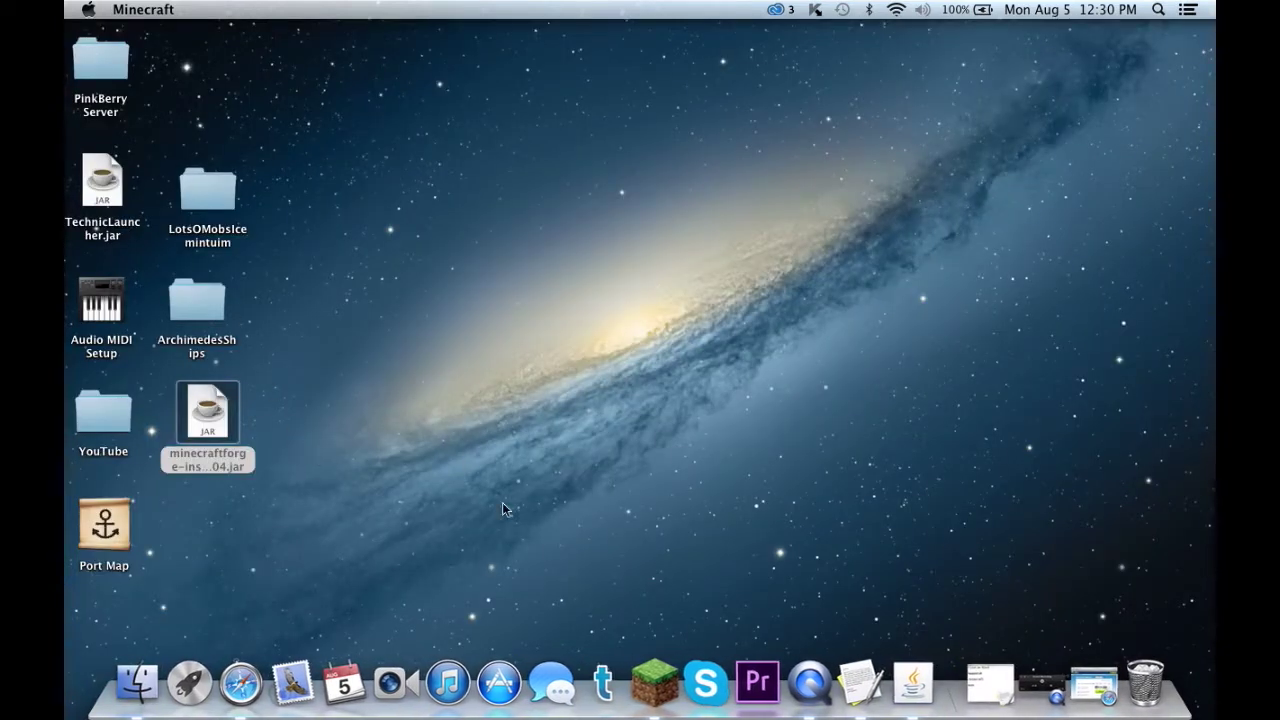
right_click(662, 684)
left_click(662, 626)
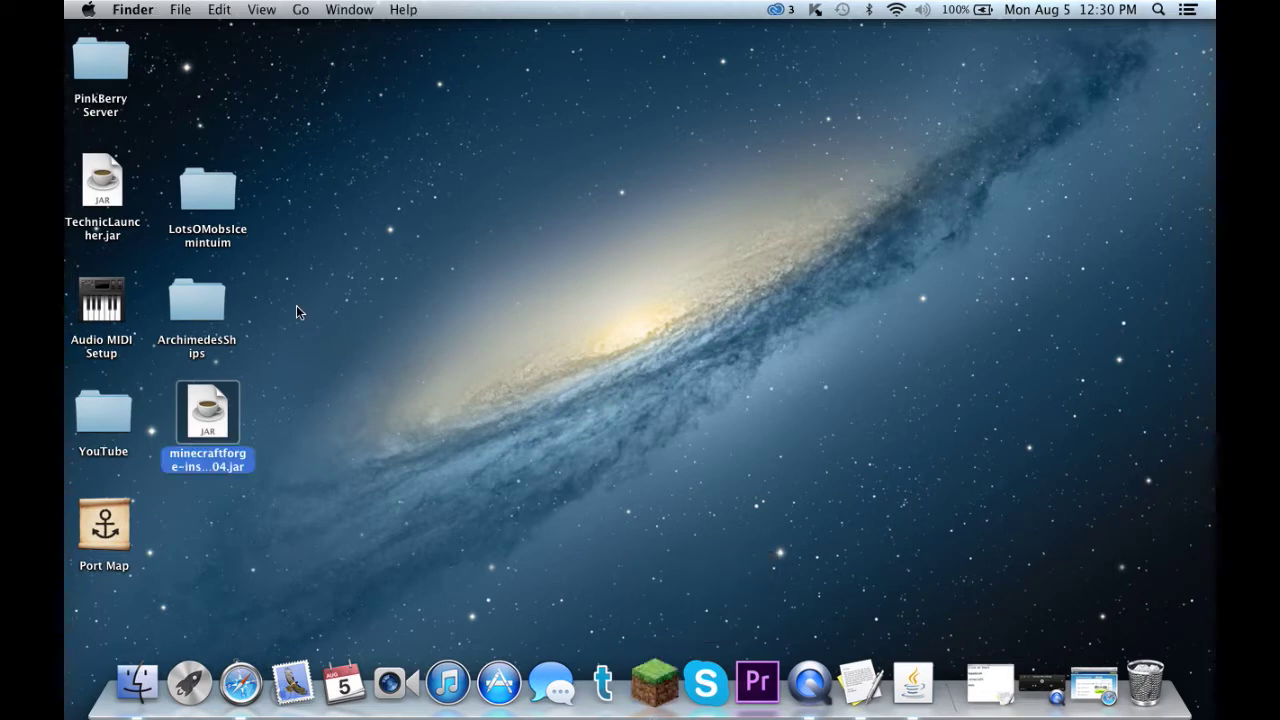
- Move the LotsOMobsIcemintuim folder to a clear desktop area, and go to ~/Library/Application Support/Minecraft in a Finder window
left_click(222, 206)
left_click_drag(220, 207, 508, 212)
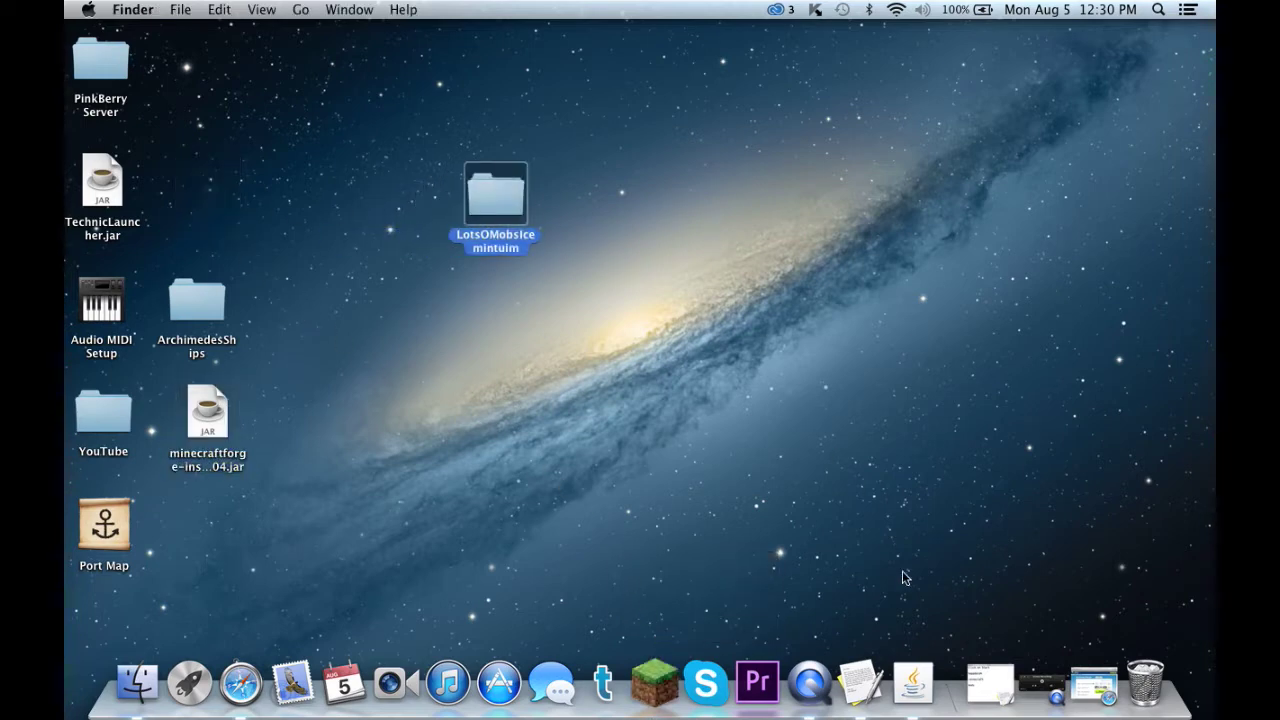
left_click(300, 625)
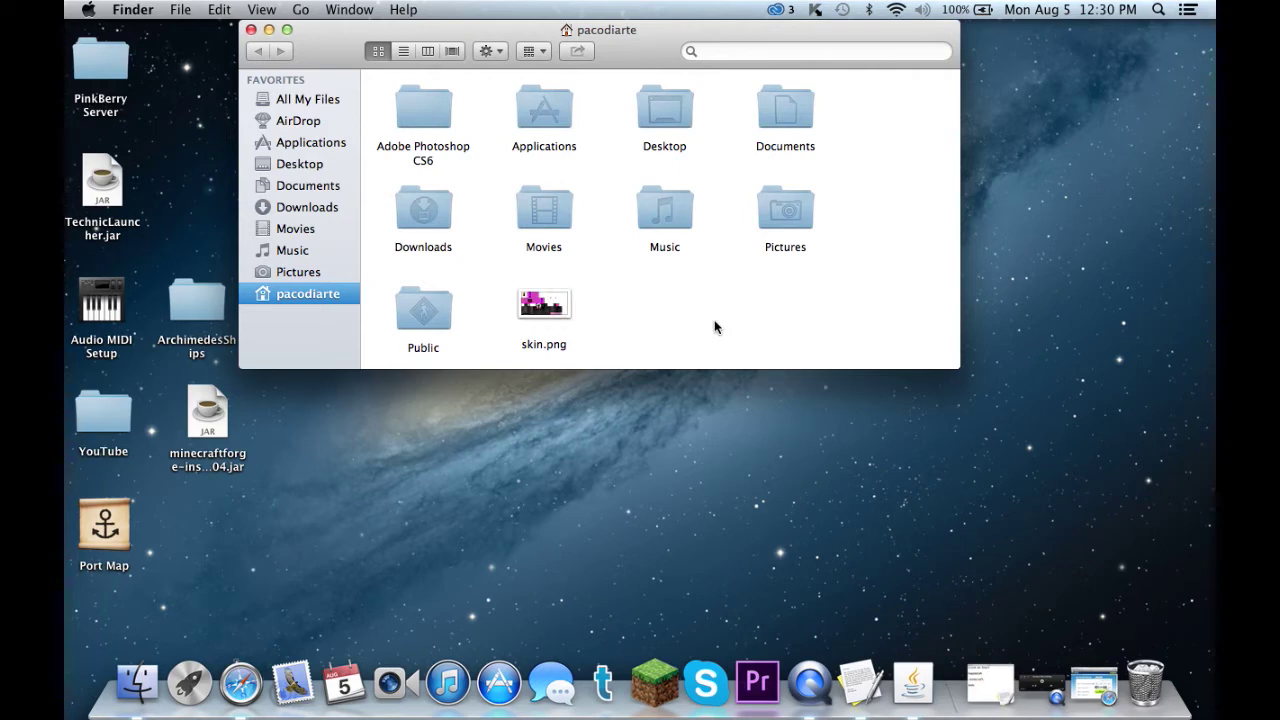
key("super+shift+g")
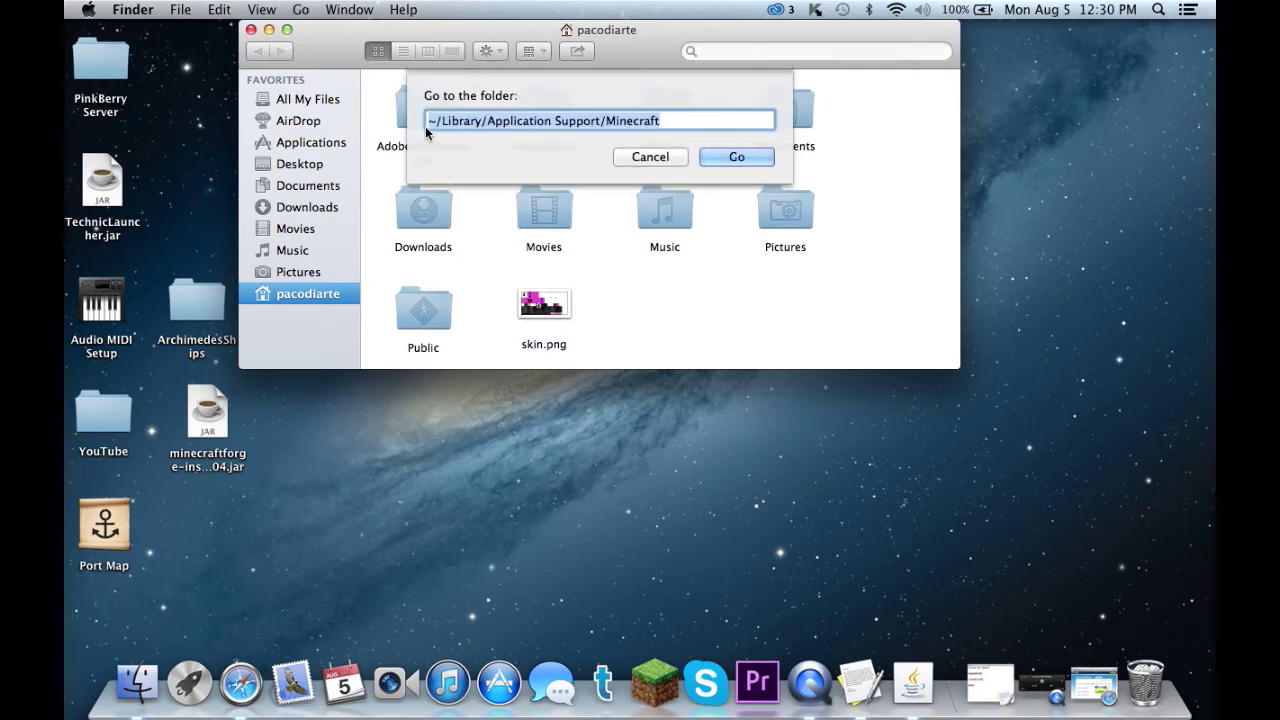
left_click(736, 157)
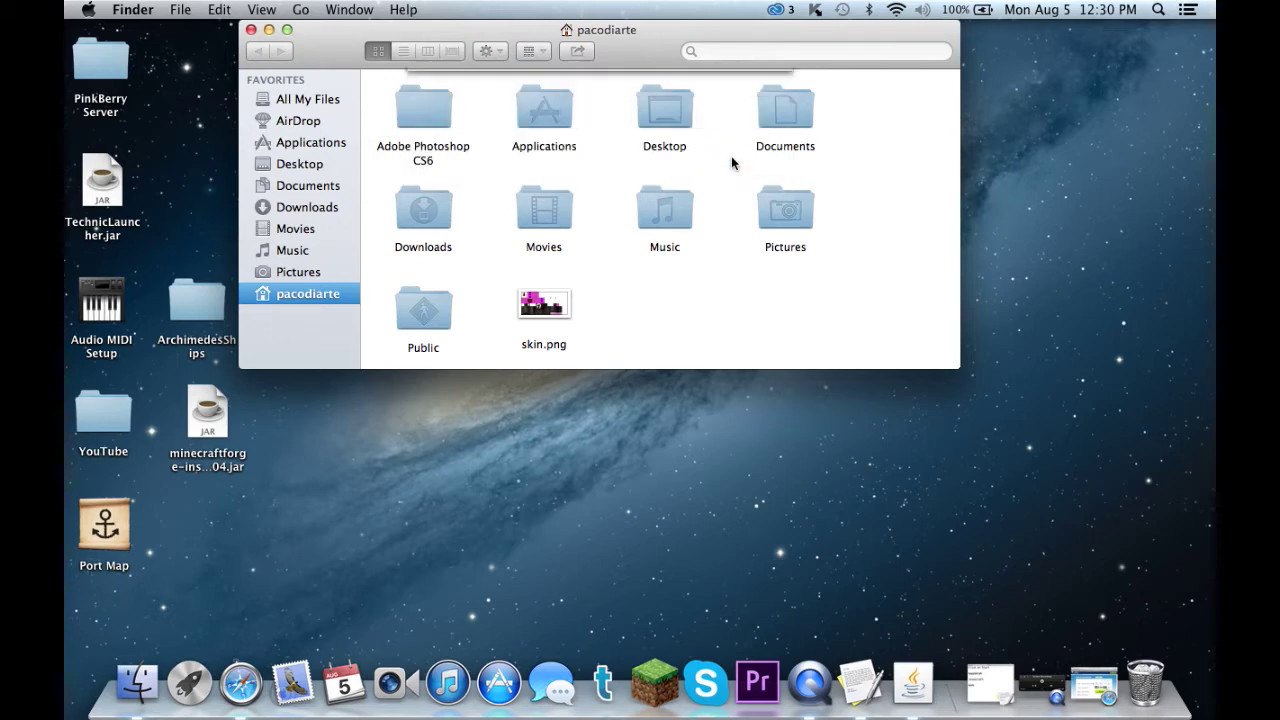
- Move the LotsOMobsIcemintuim folder from the desktop into Minecraft's mods folder and close the Finder window
scroll(551, 209, "up", 5)
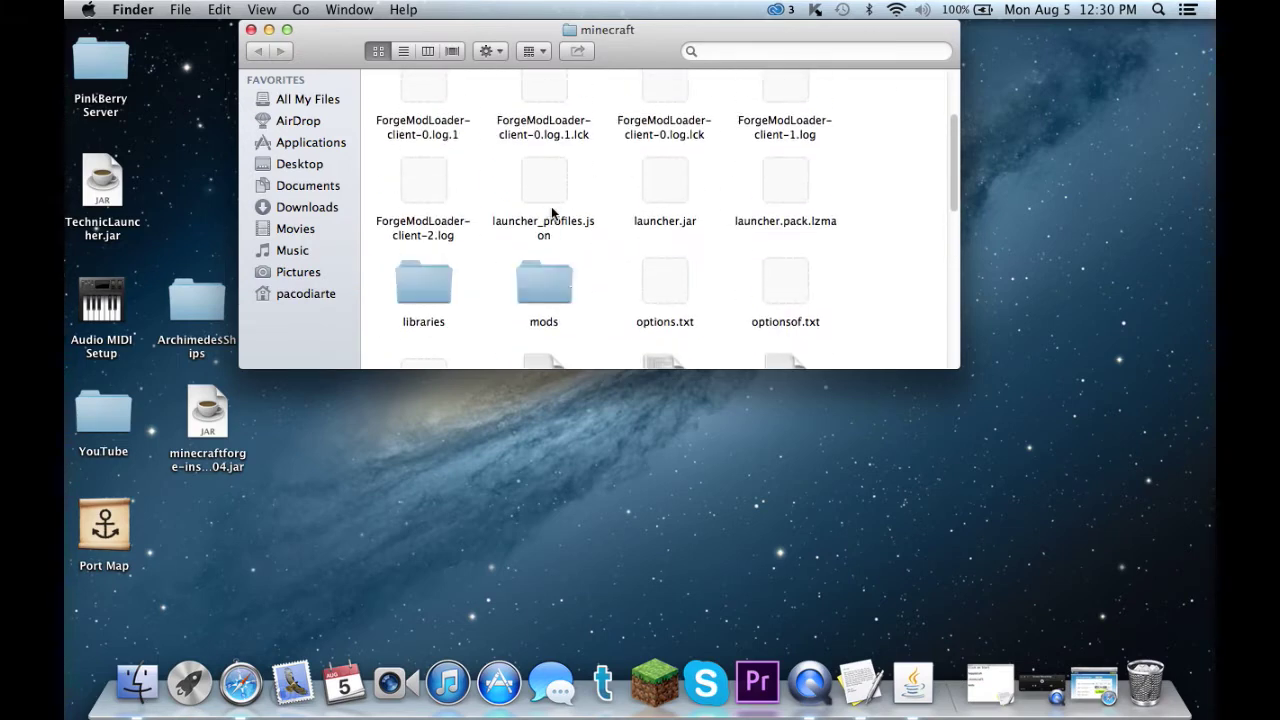
right_click(591, 292)
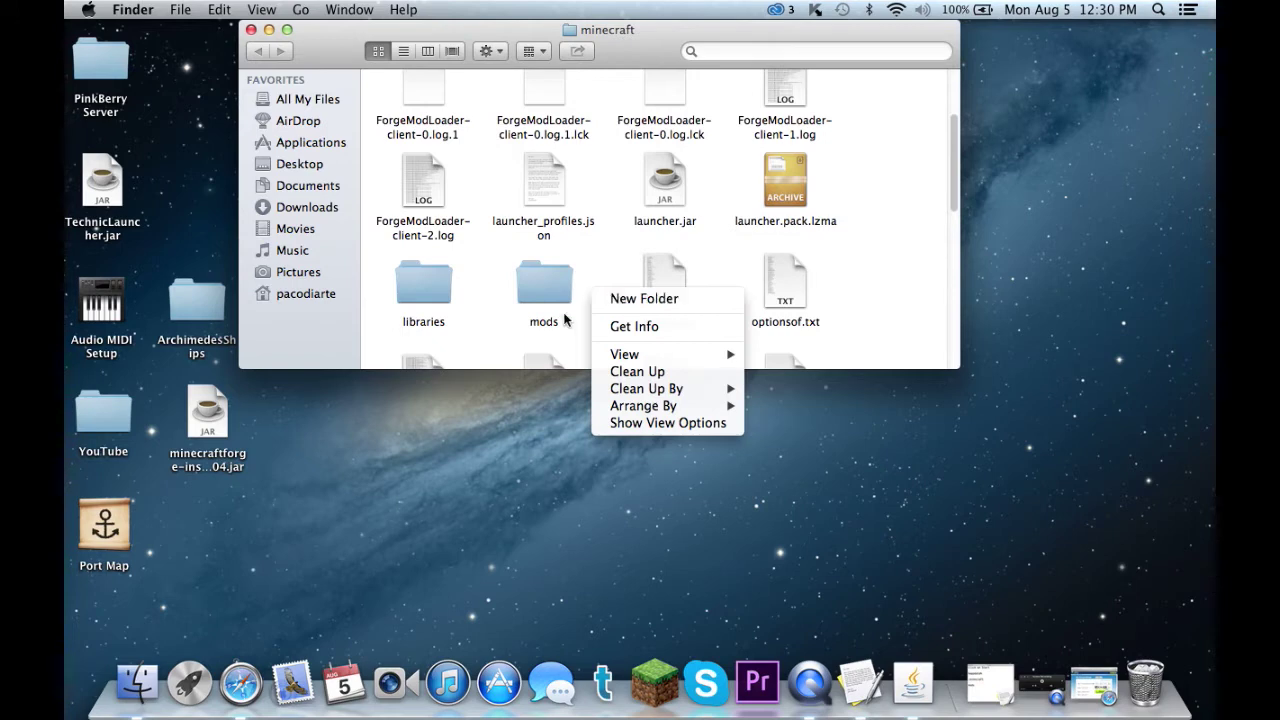
left_click(538, 331)
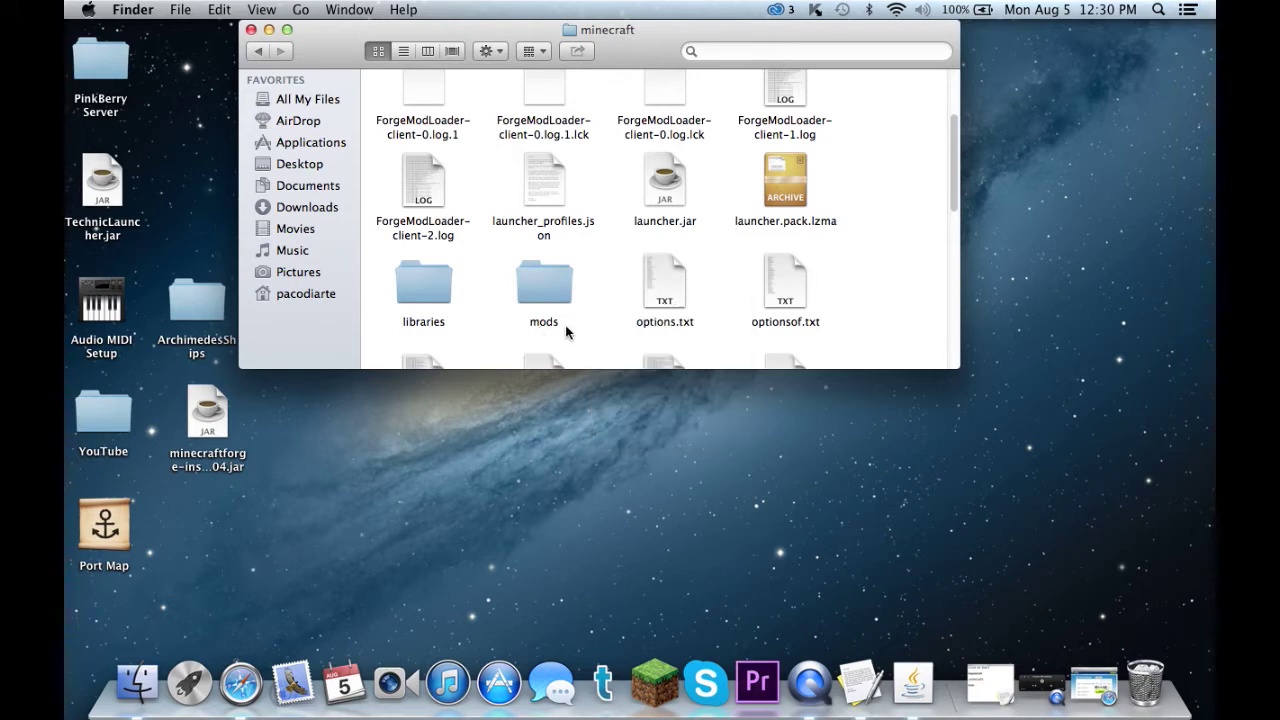
double_click(541, 291)
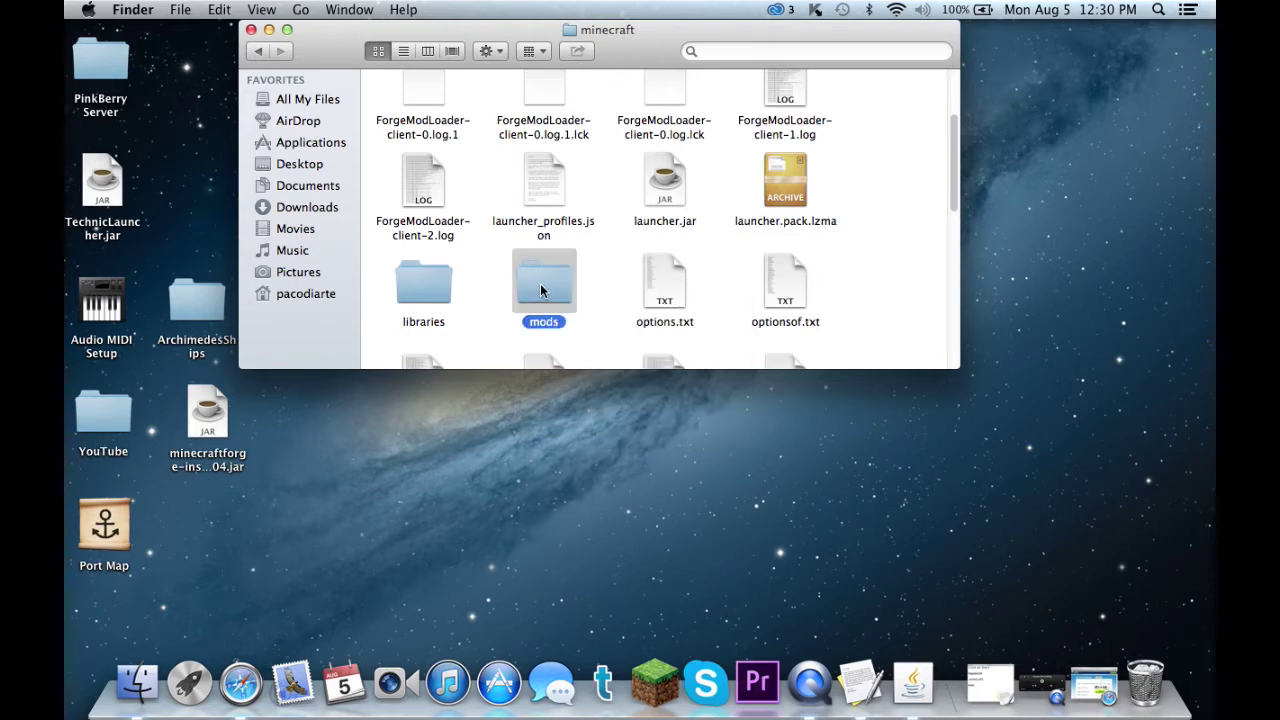
left_click_drag(454, 34, 651, 203)
left_click_drag(510, 195, 766, 281)
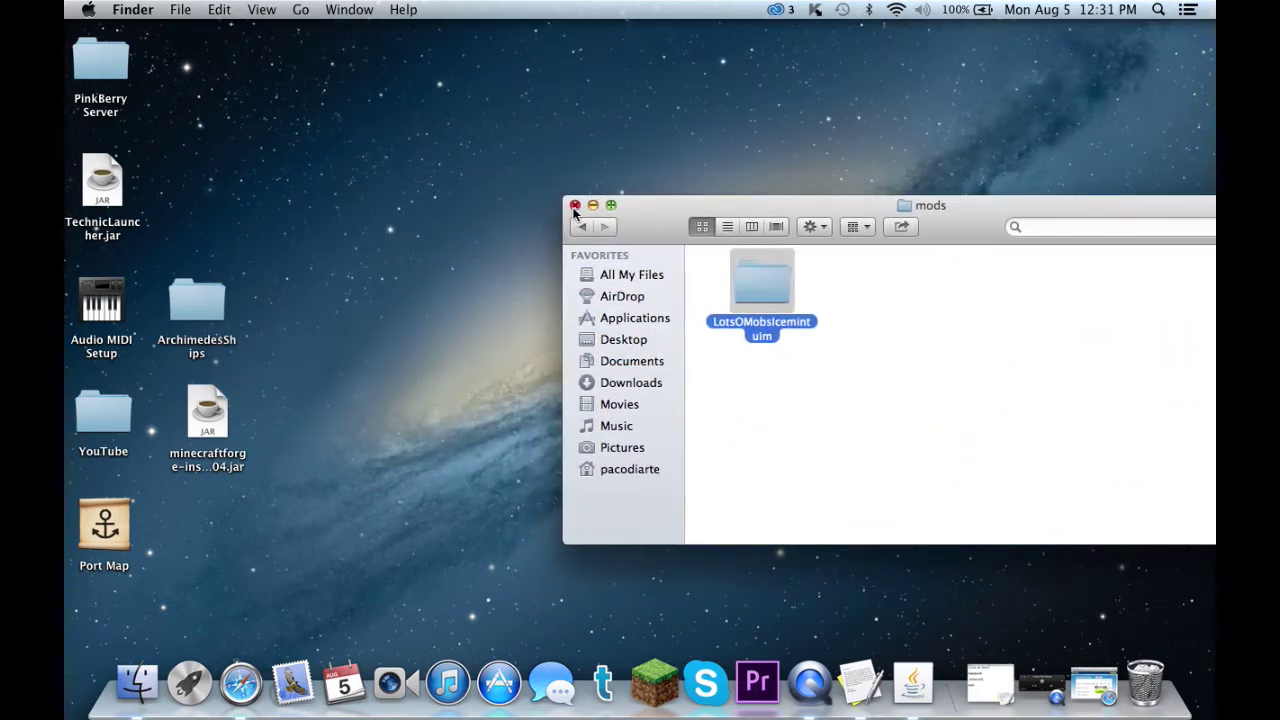
left_click(575, 205)
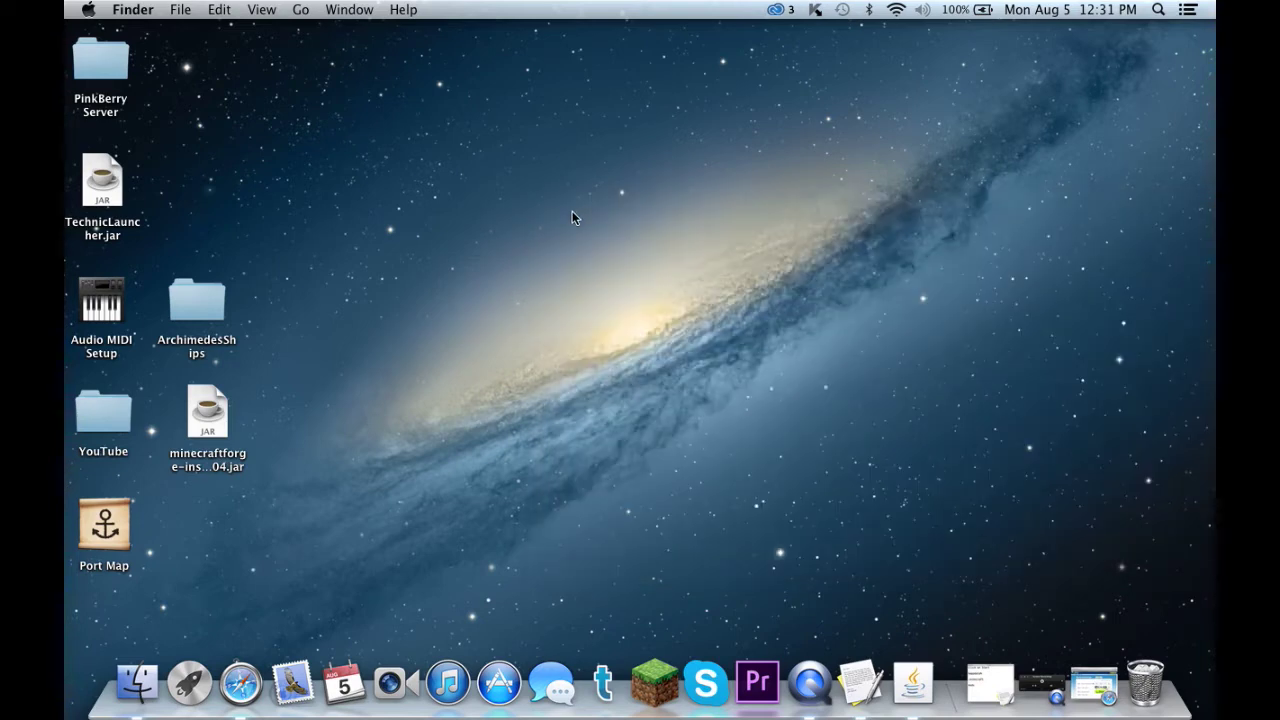
- Bring up the TextEdit note and highlight the Windows path entries %appdata%, .minecraft and mods one after another
left_click(990, 683)
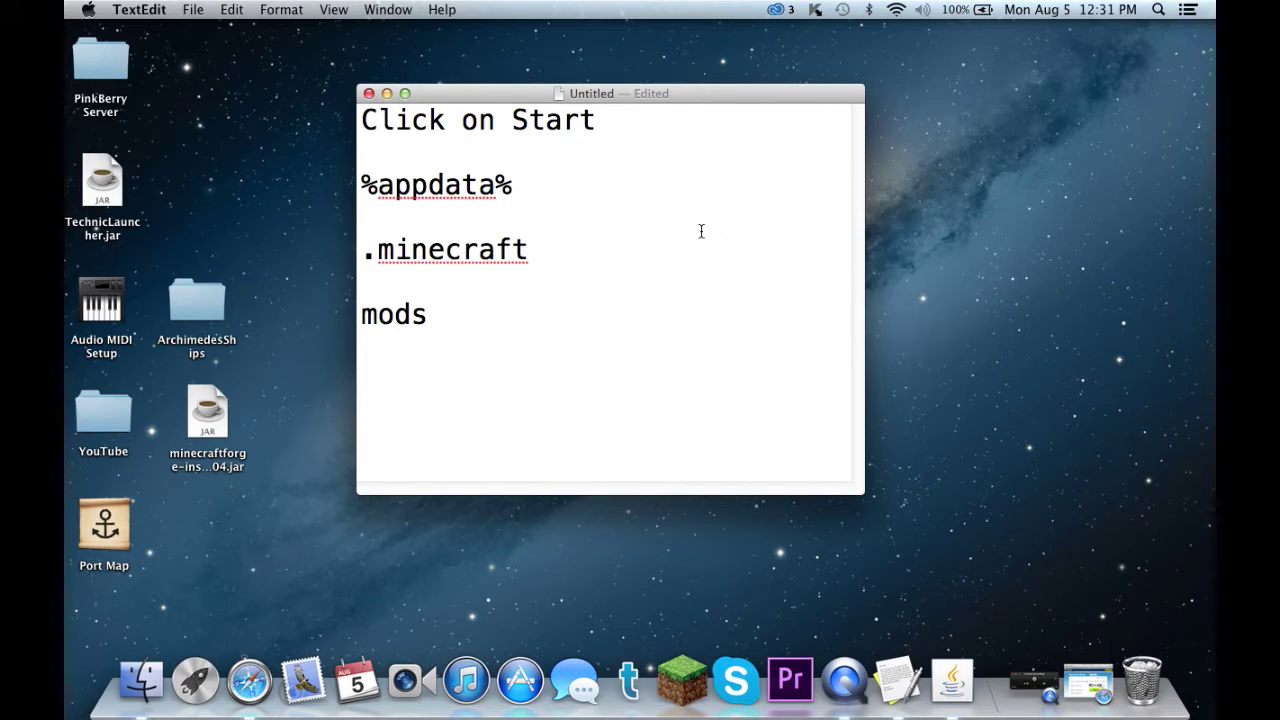
left_click_drag(530, 188, 318, 184)
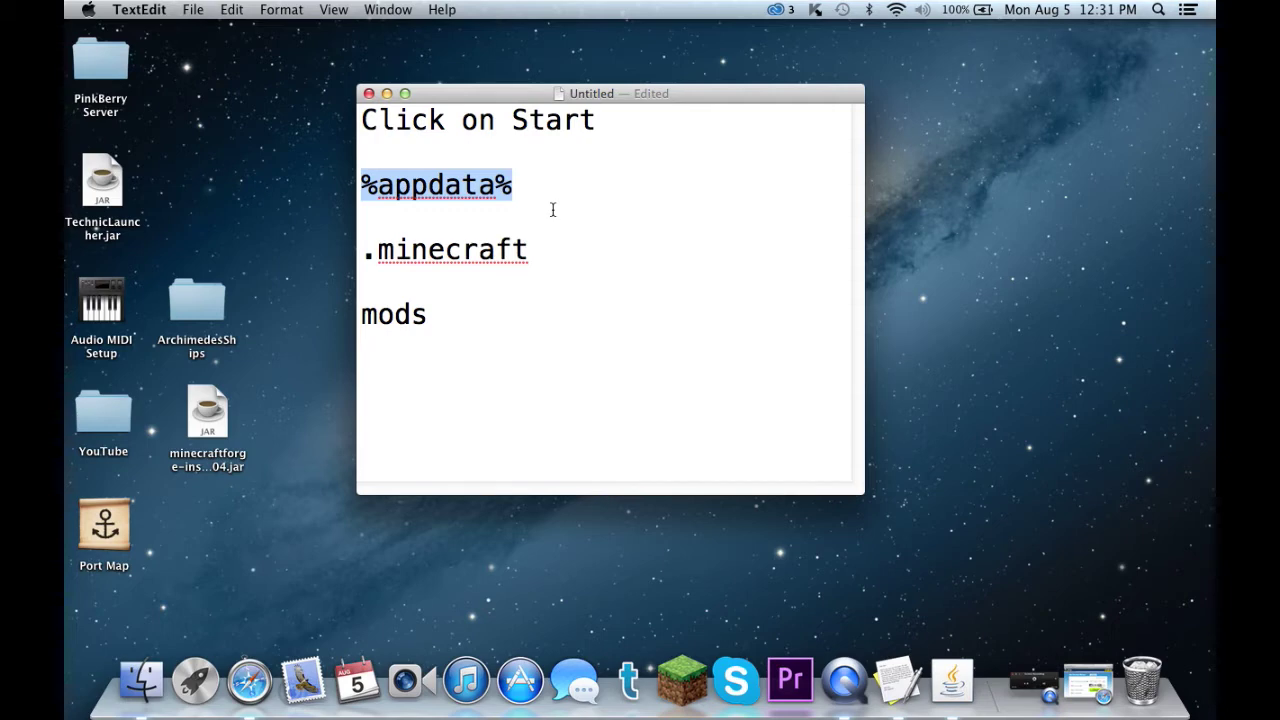
left_click_drag(546, 242, 345, 258)
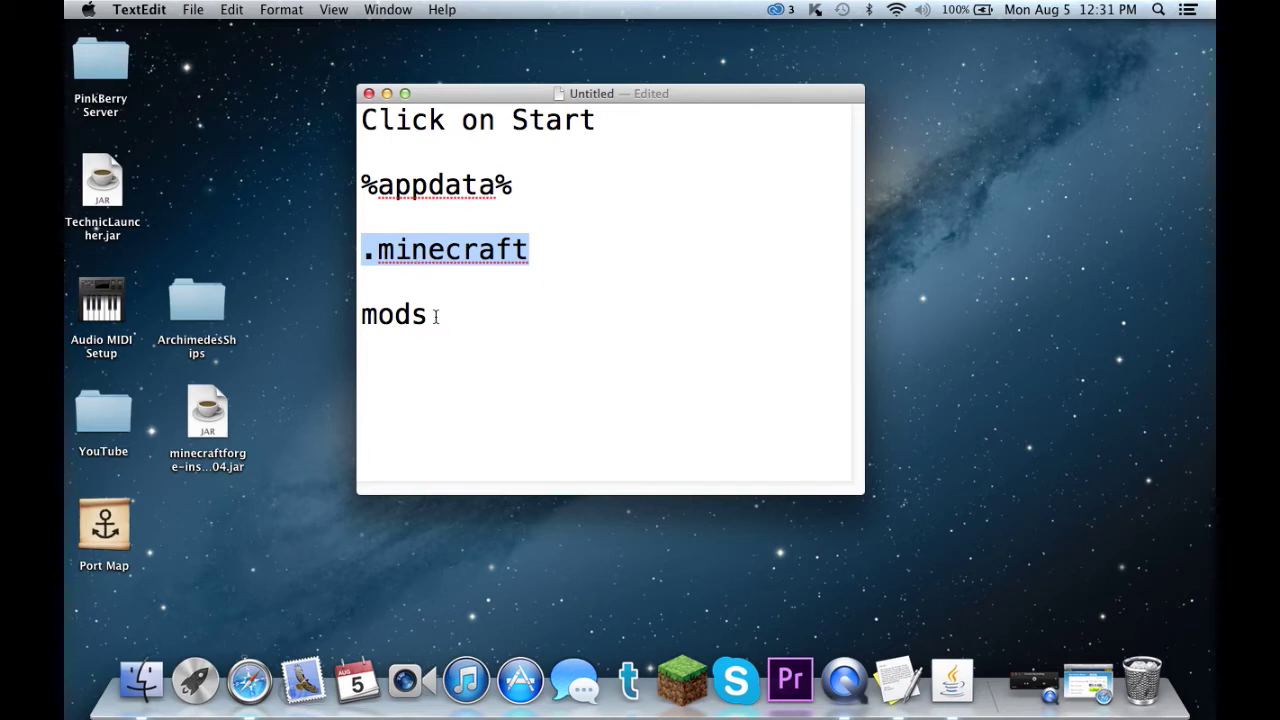
left_click_drag(436, 316, 331, 310)
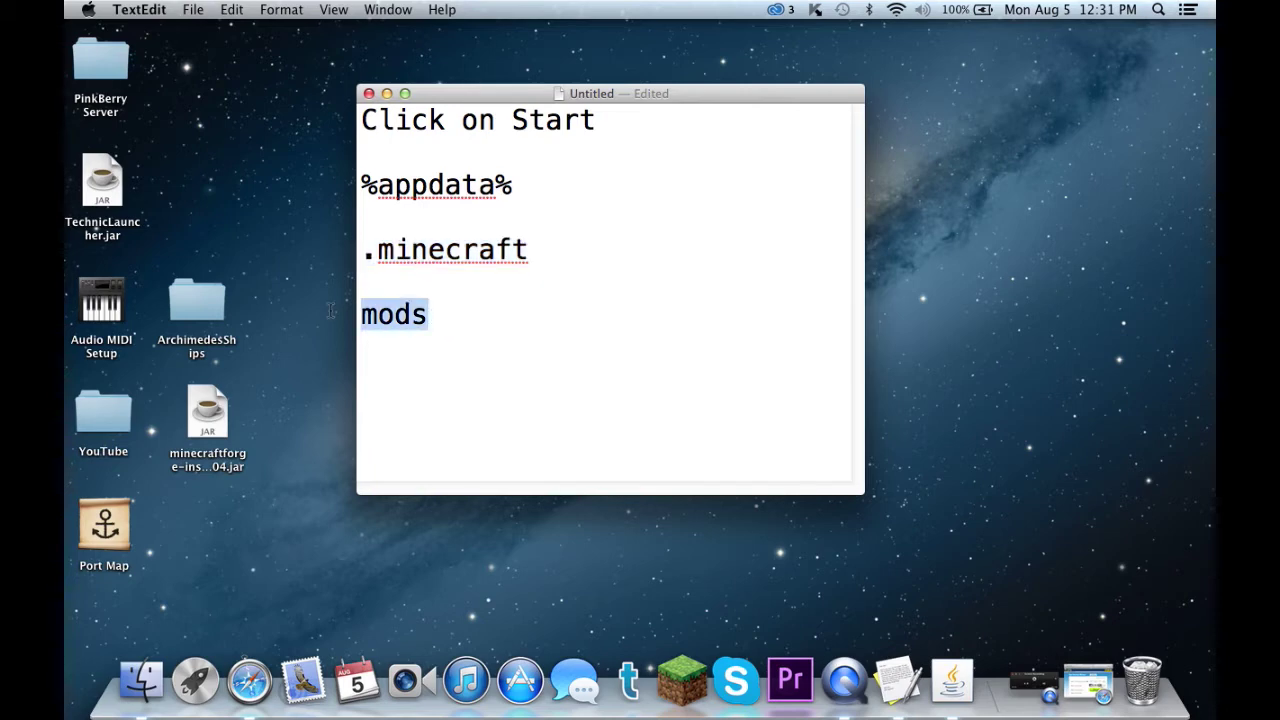
right_click(524, 341)
right_click(944, 367)
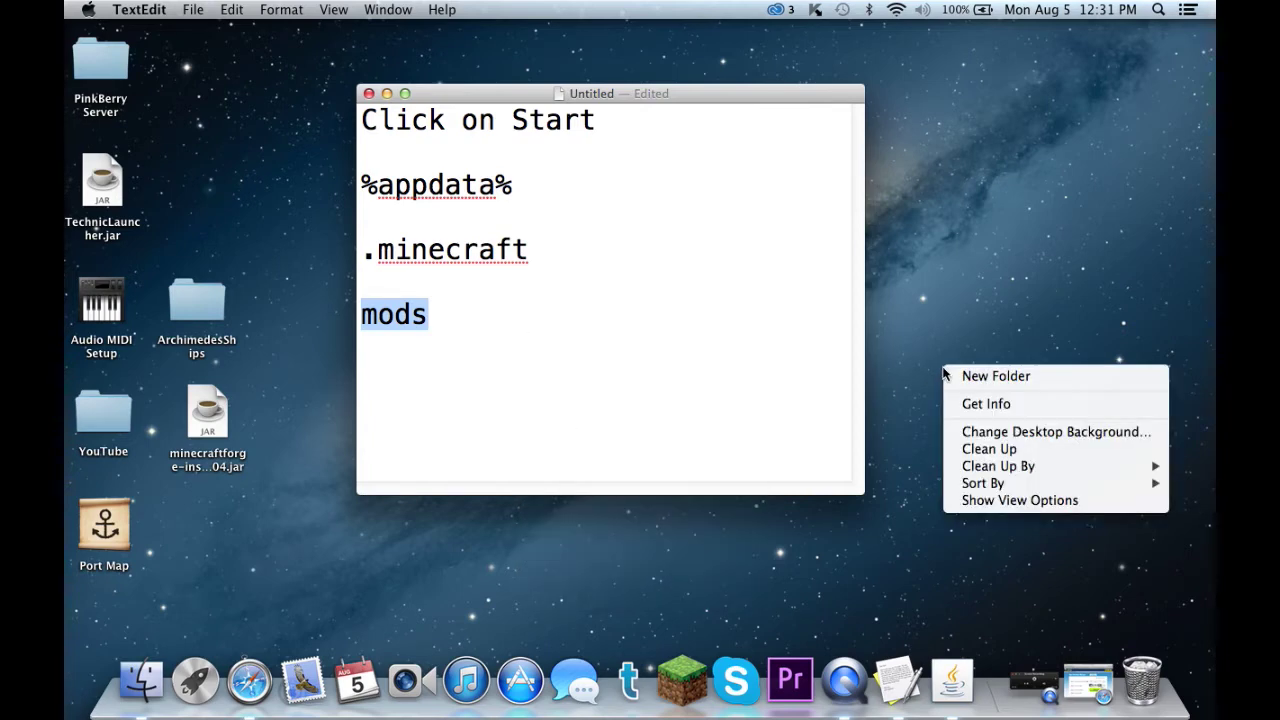
left_click(410, 318)
left_click(1201, 279)
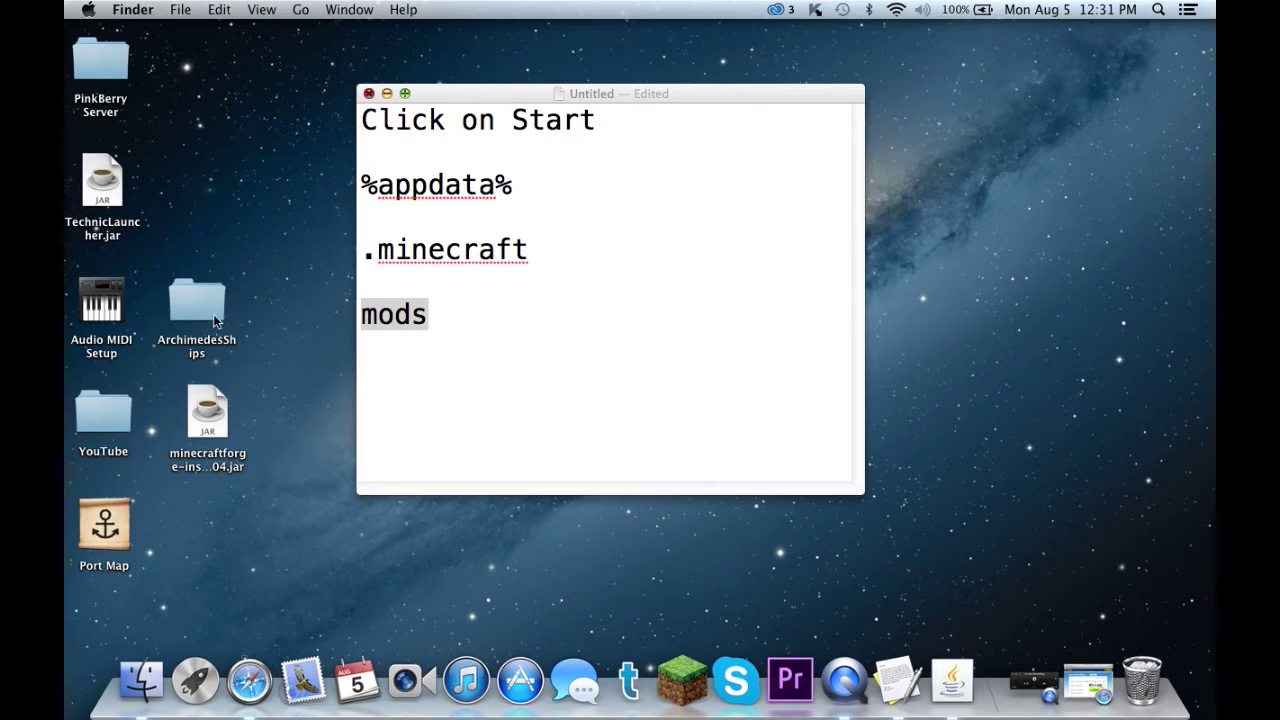
mouse_move(213, 320)
left_mouse_down()
mouse_move(253, 251)
mouse_move(209, 296)
left_mouse_up()
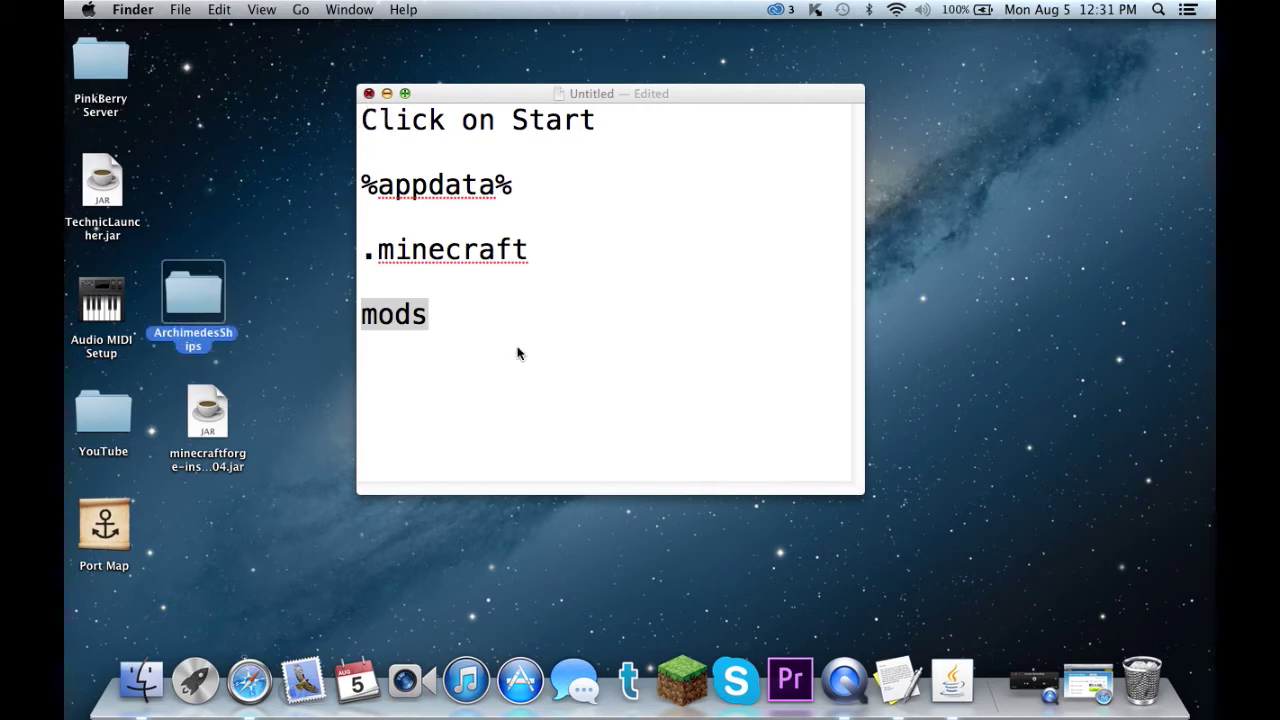
- Open the Minecraft launcher, start the game and maximize the game window
left_click(682, 685)
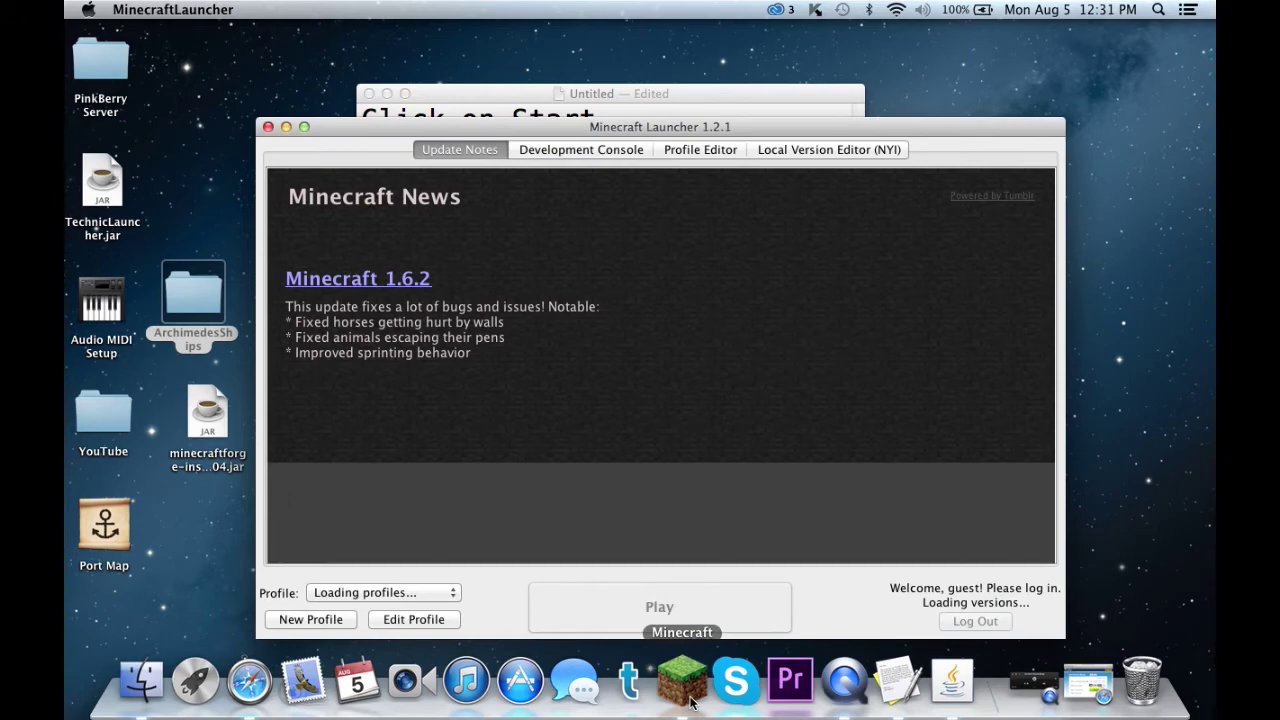
left_click(661, 608)
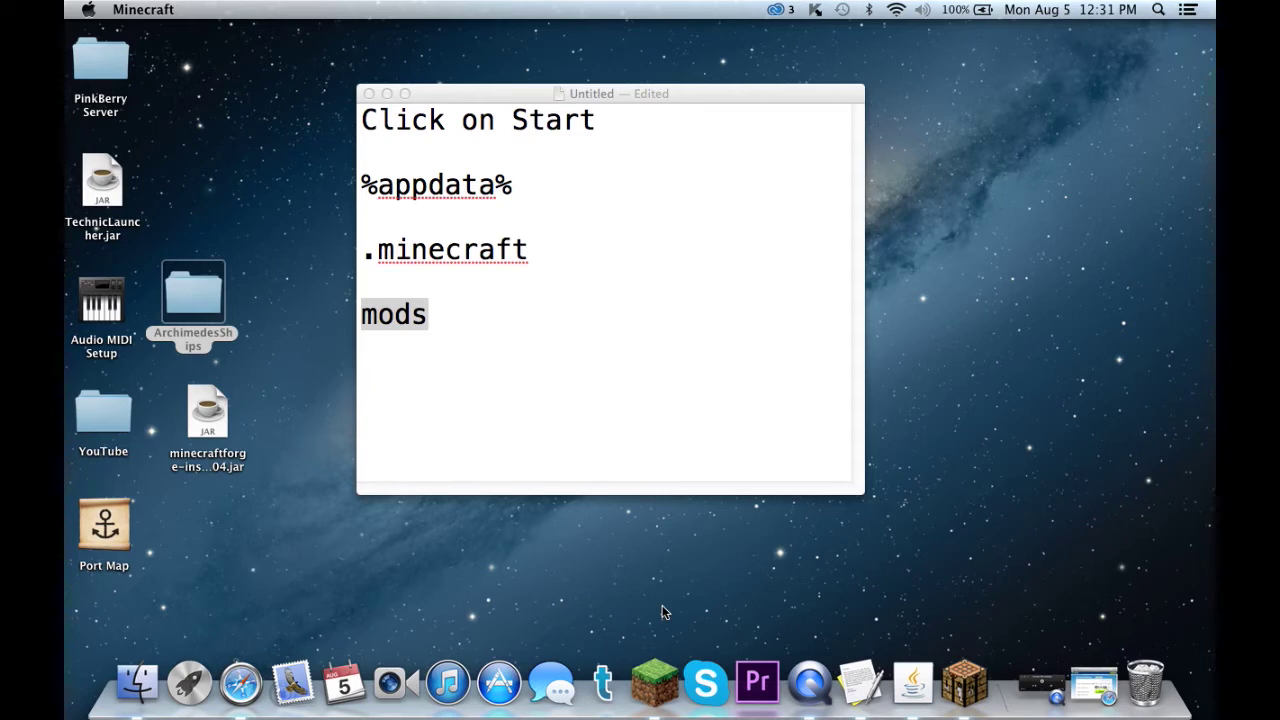
left_click(942, 683)
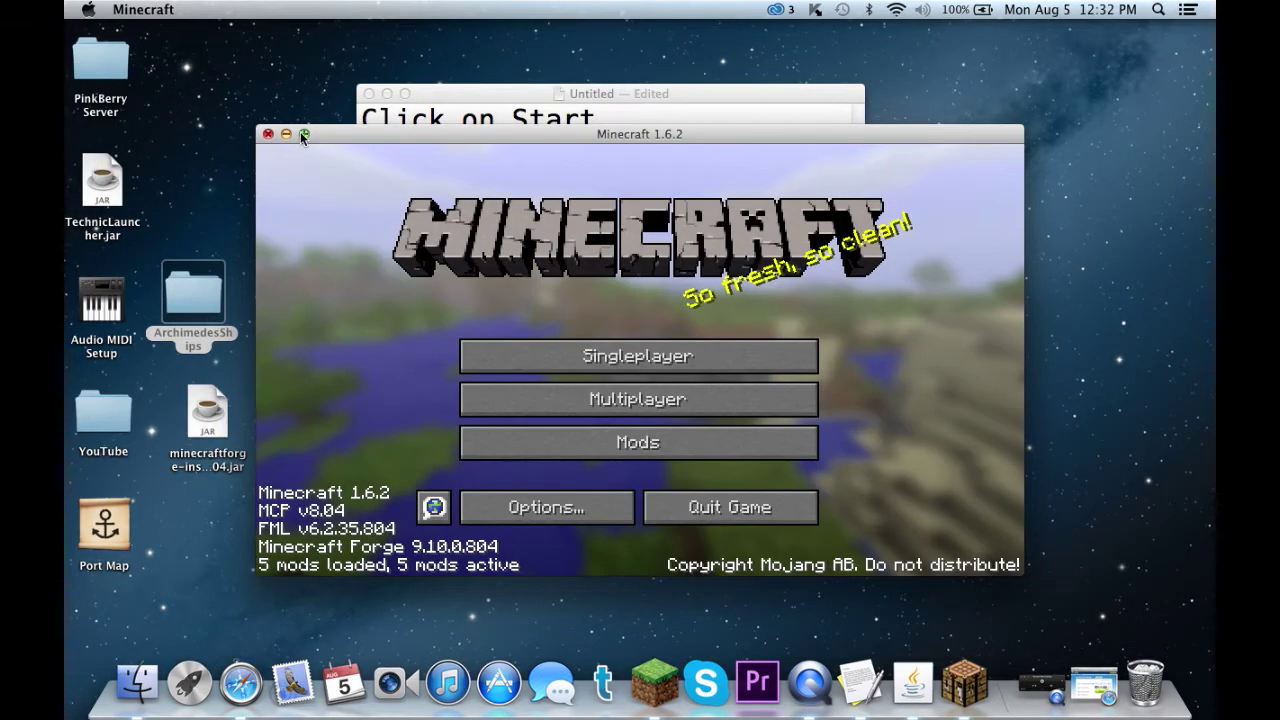
left_click(303, 134)
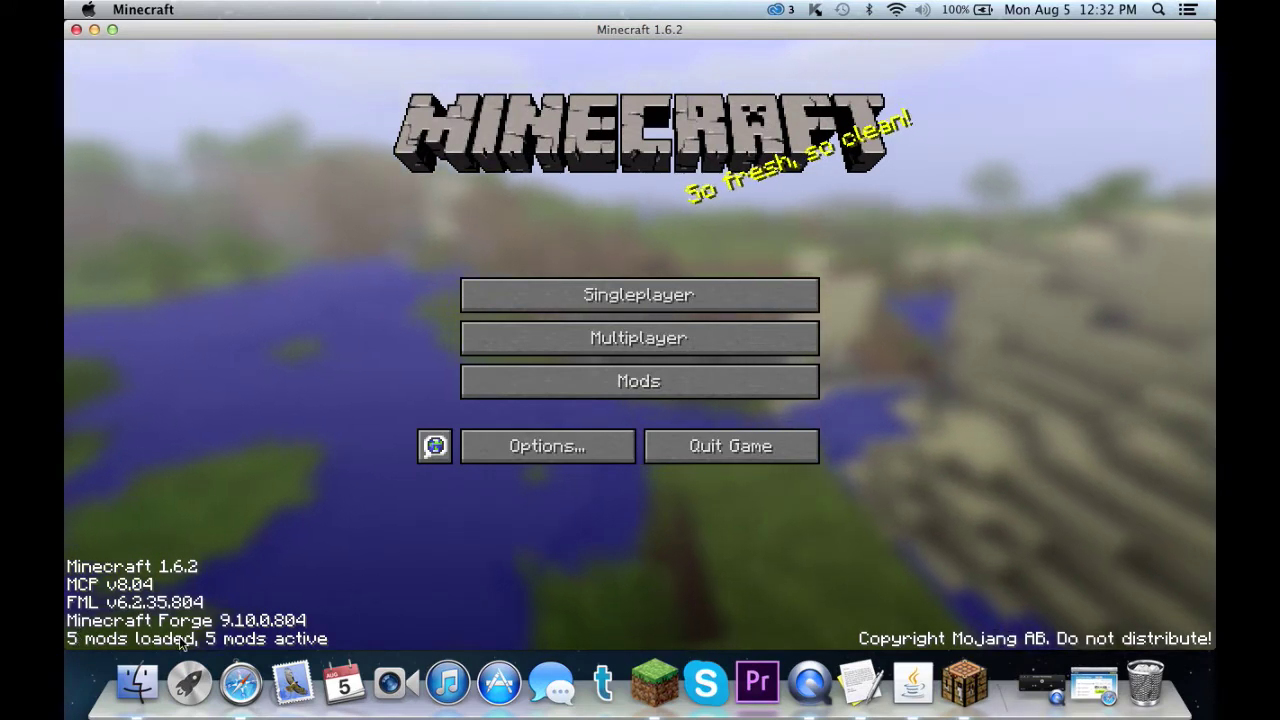
- Check the list of loaded mods, return to the title screen and load the singleplayer save Test World
left_click(588, 396)
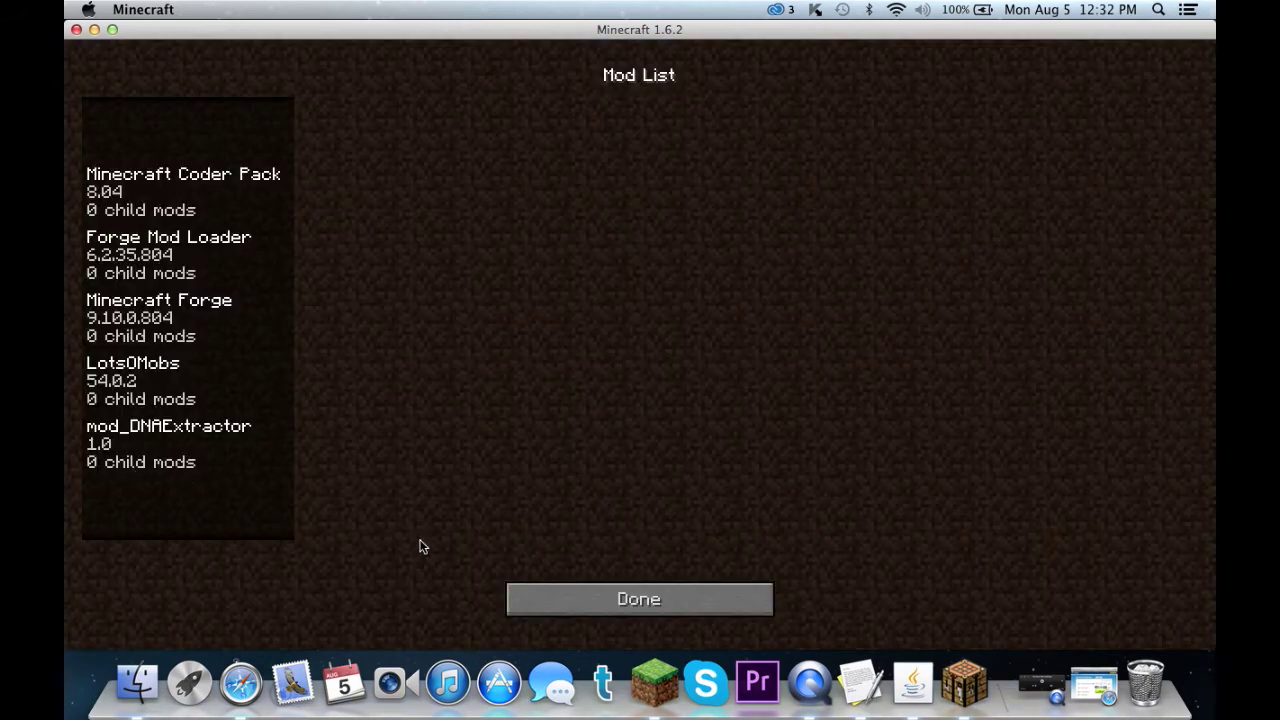
left_click(551, 589)
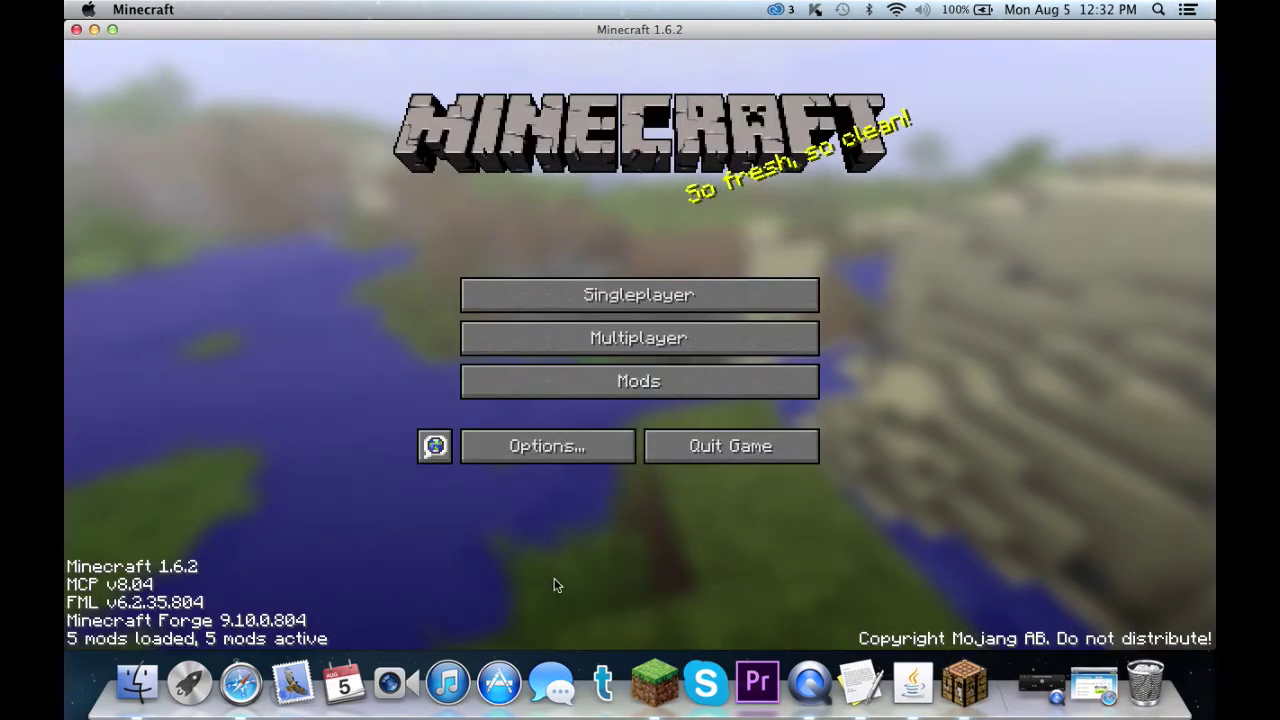
left_click(594, 300)
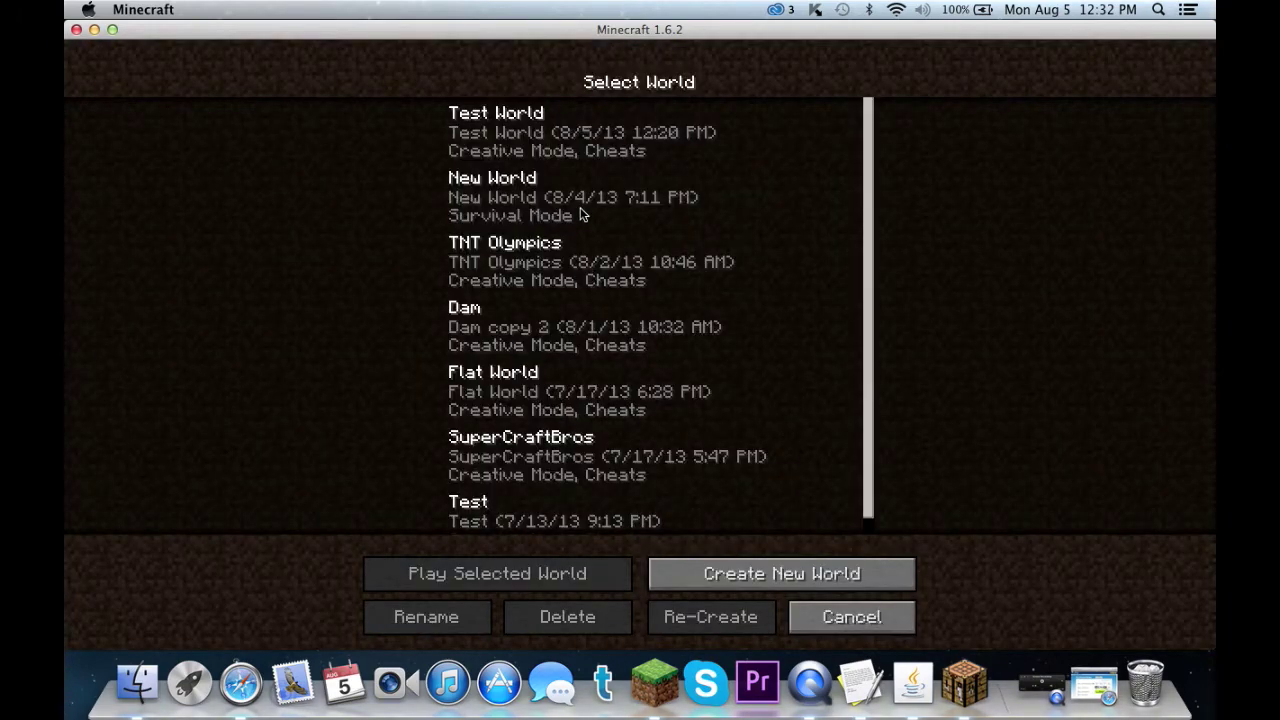
double_click(518, 139)
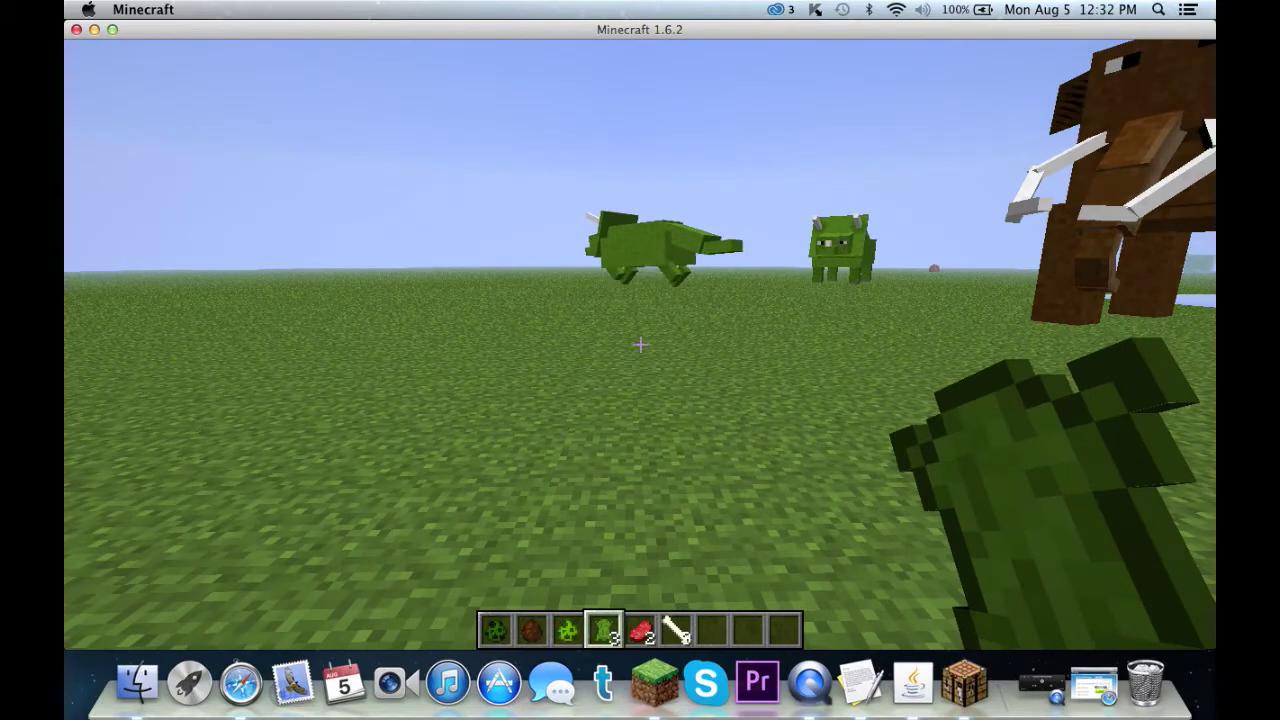
- Search the creative inventory for "spawn" and add the Spawn TRex and Spawn Pterosaurus eggs to the hotbar
key("e")
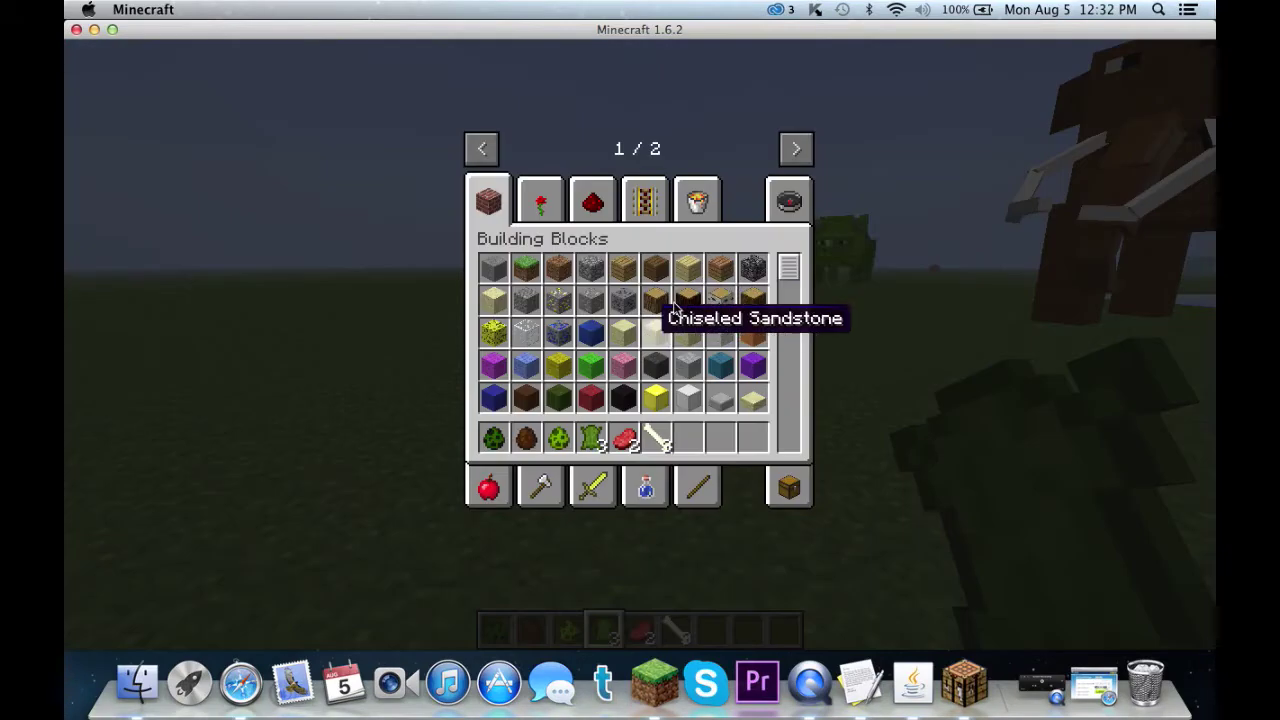
left_click(789, 198)
left_click_drag(797, 273, 791, 298)
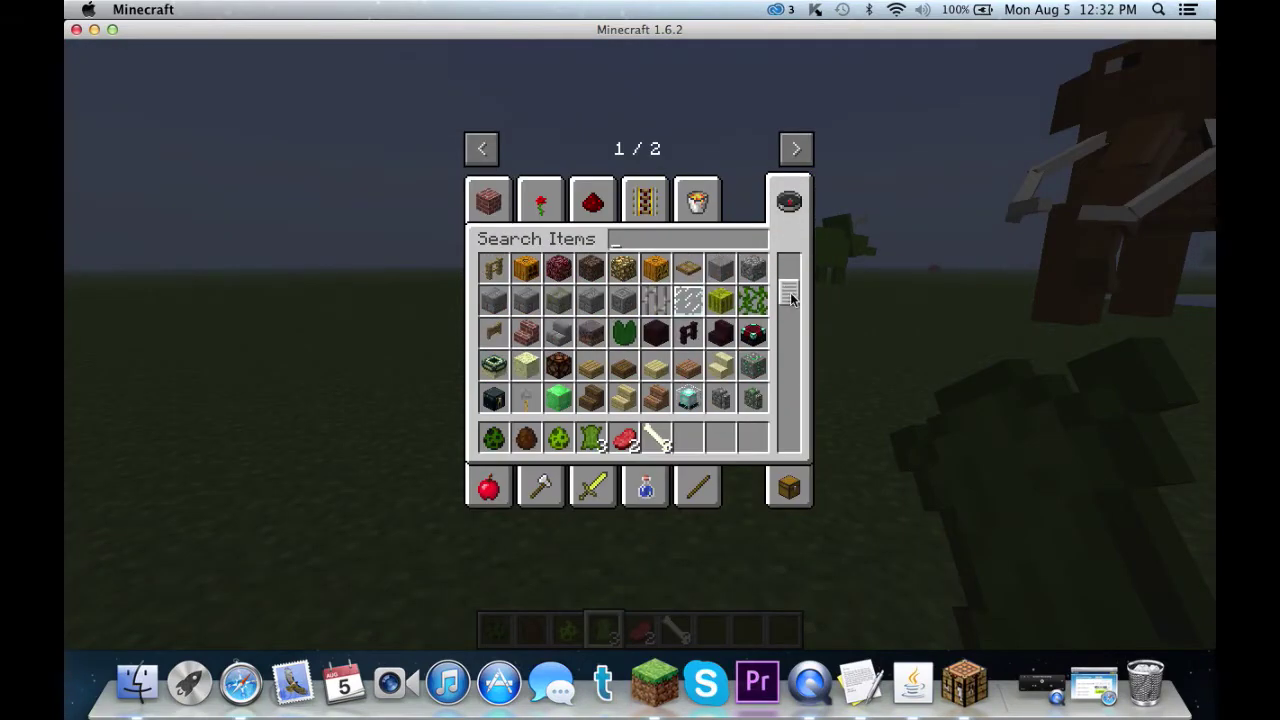
type("spawn")
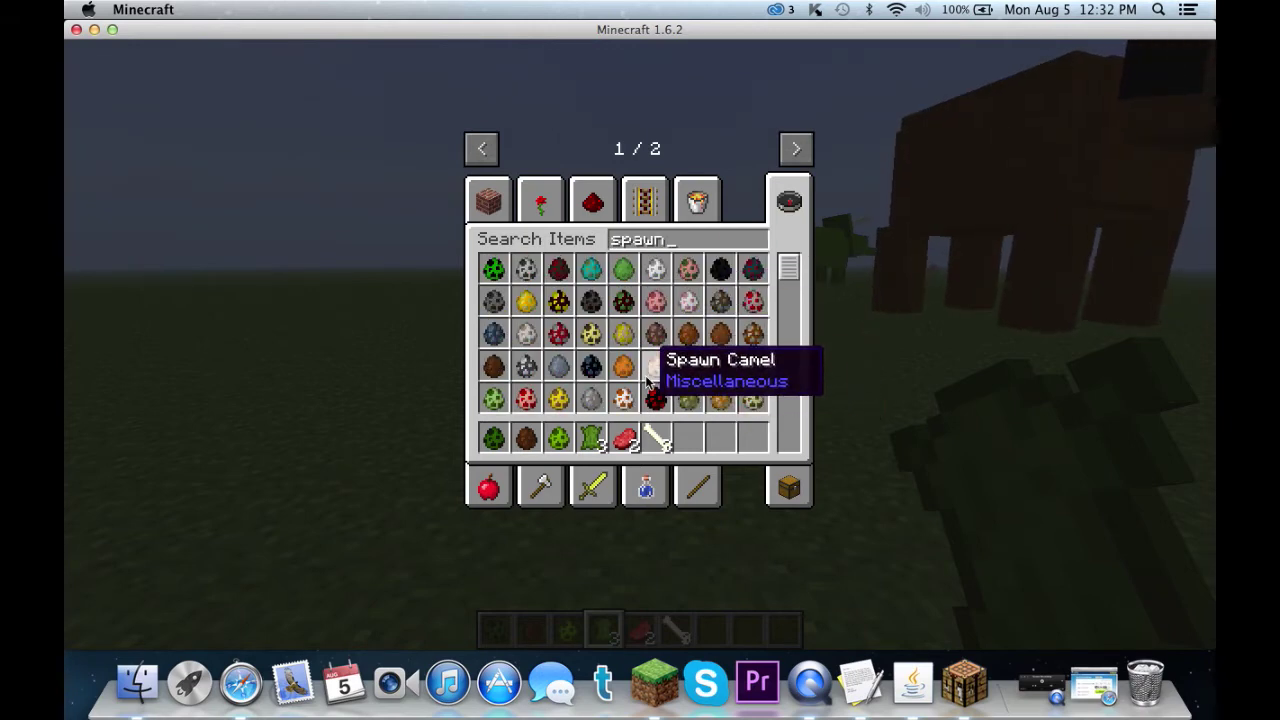
scroll(648, 383, "down", 2)
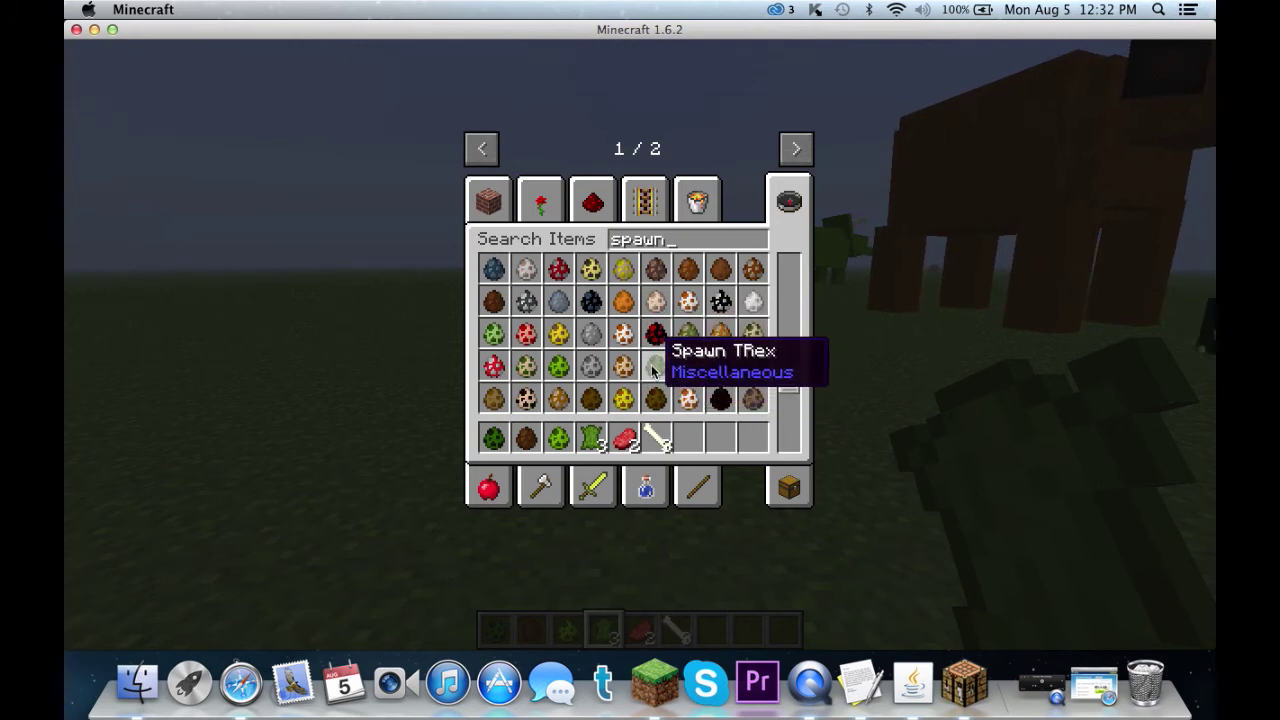
left_click(652, 370)
left_click(688, 437)
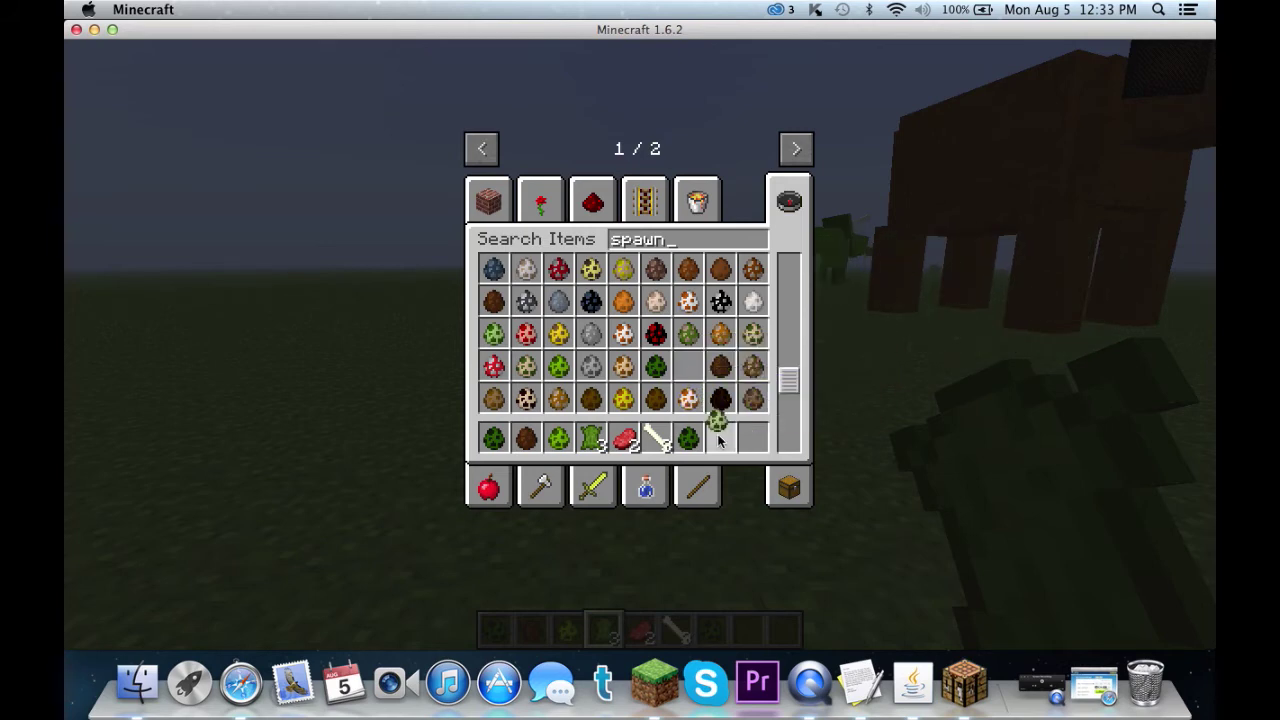
left_click(658, 418, "shift")
key("e")
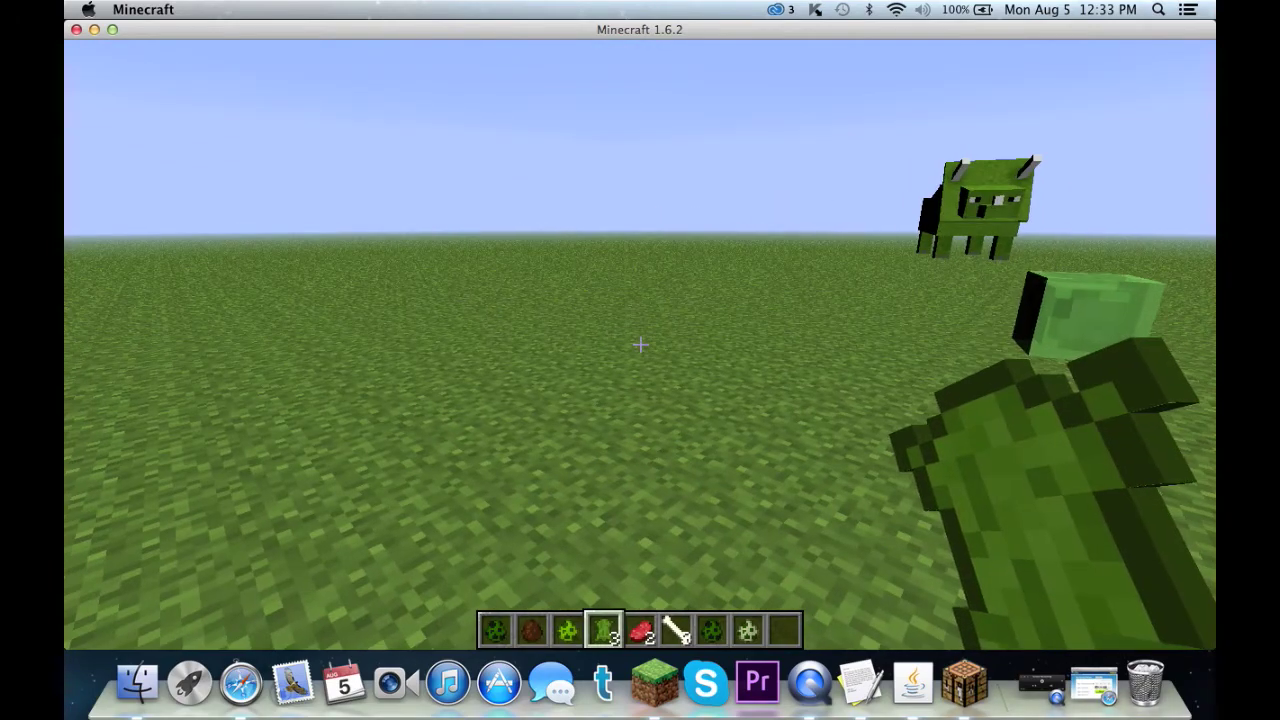
- Spawn a TRex and a Pterosaurus on the open grass with the newly added eggs
scroll(640, 344, "down", 3)
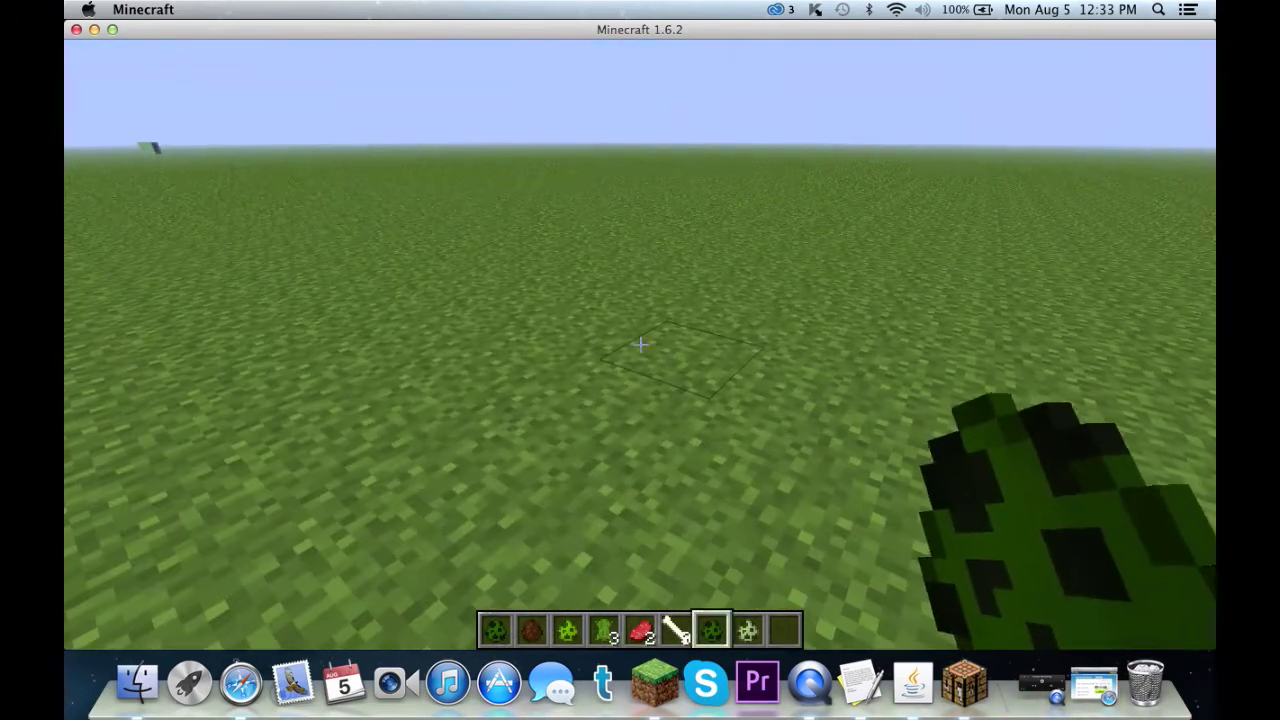
right_click(640, 344)
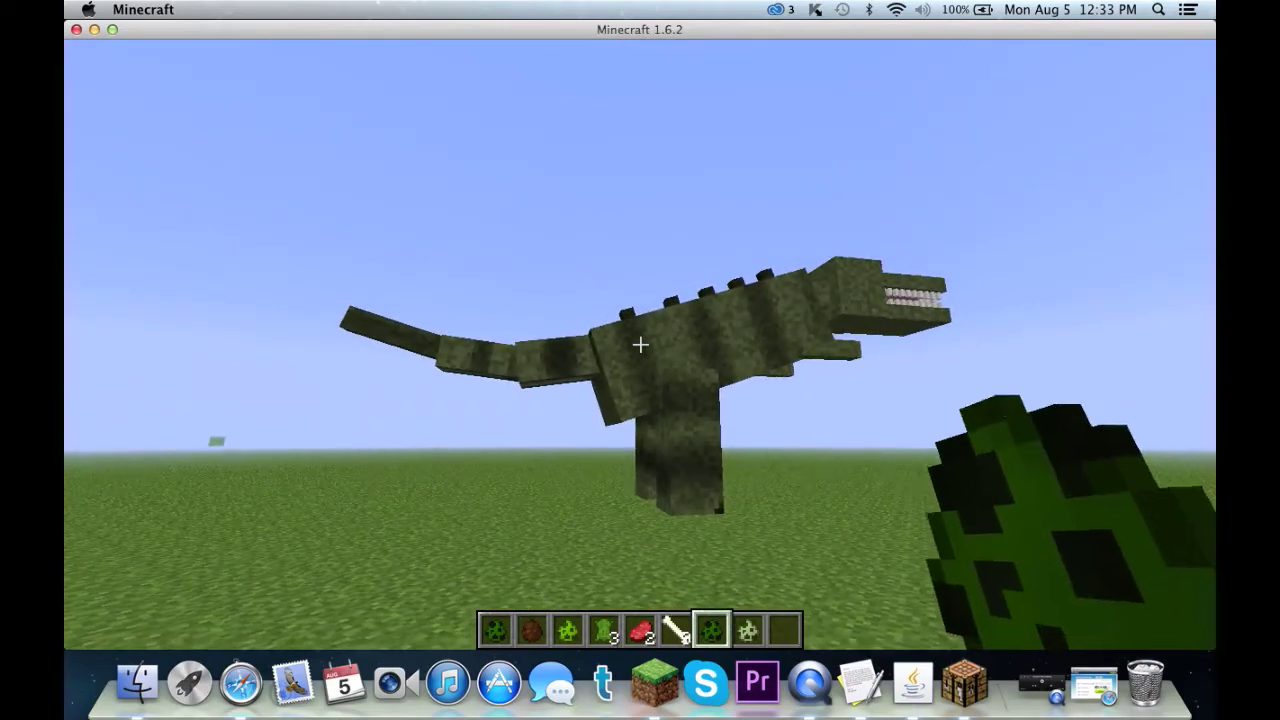
scroll(640, 344, "down", 1)
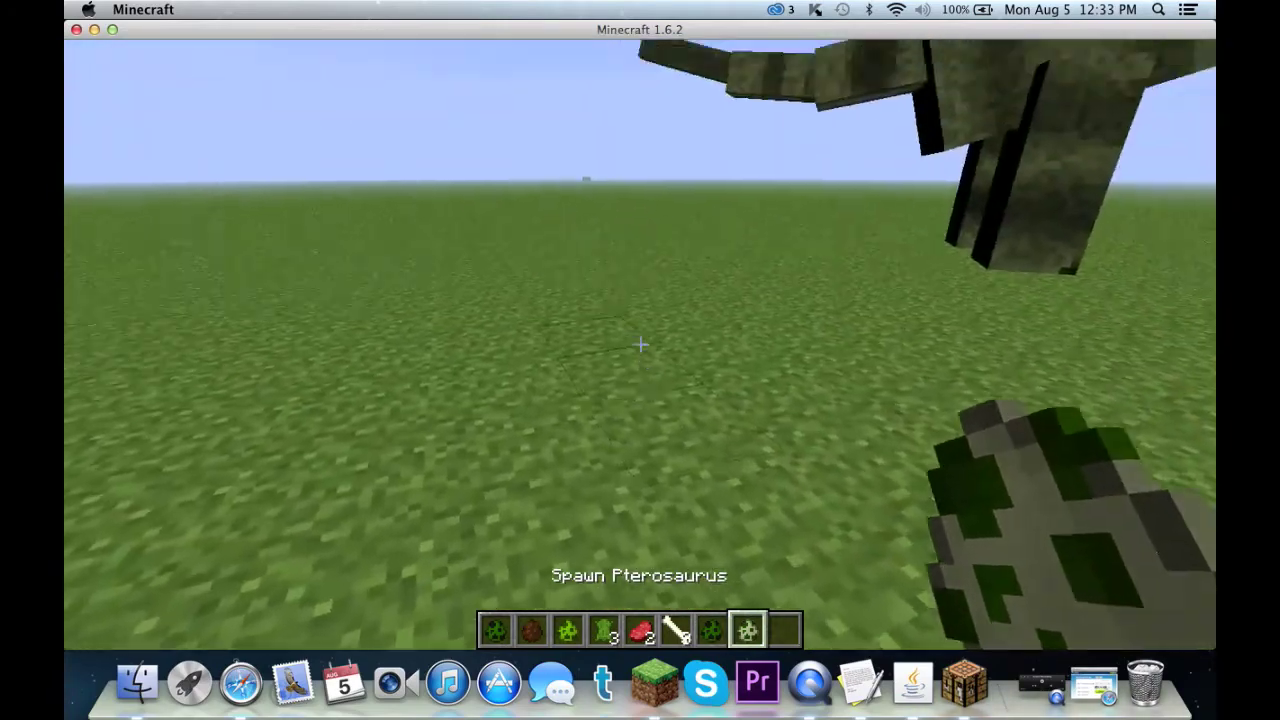
right_click(640, 344)
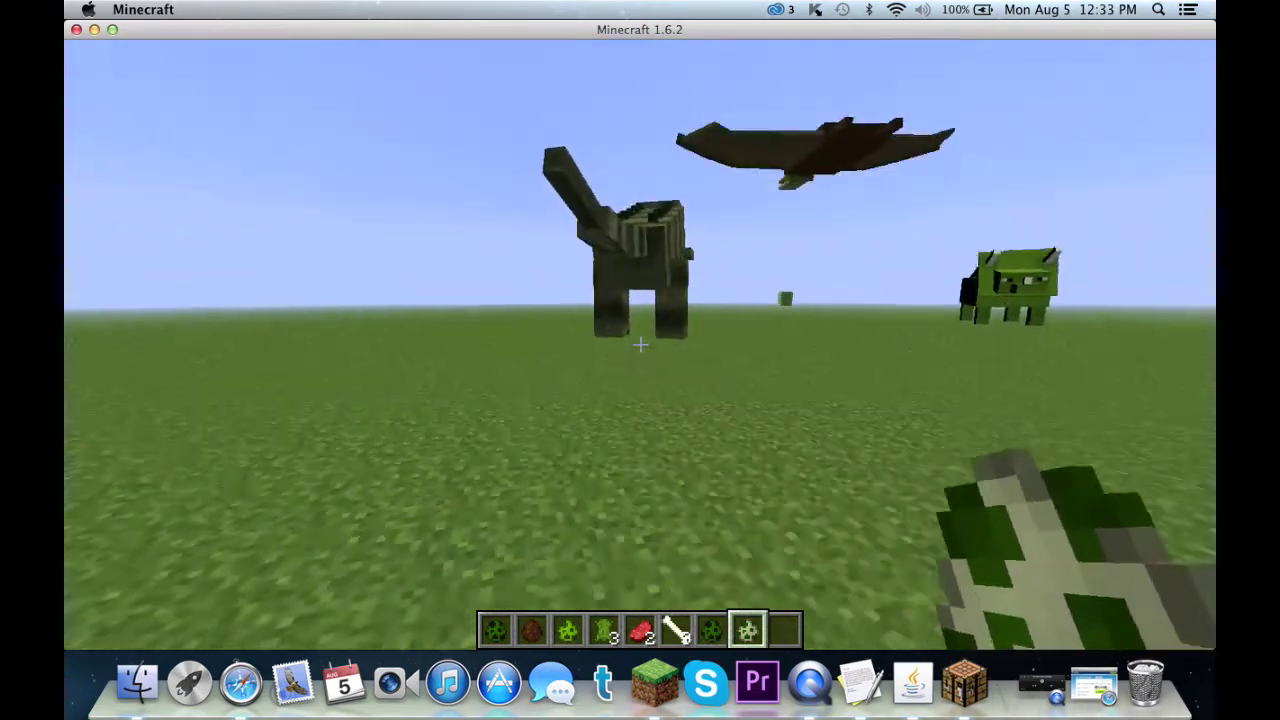
- Attack the TRex several times with the Spawn Pterosaurus egg in hand
left_click(640, 344)
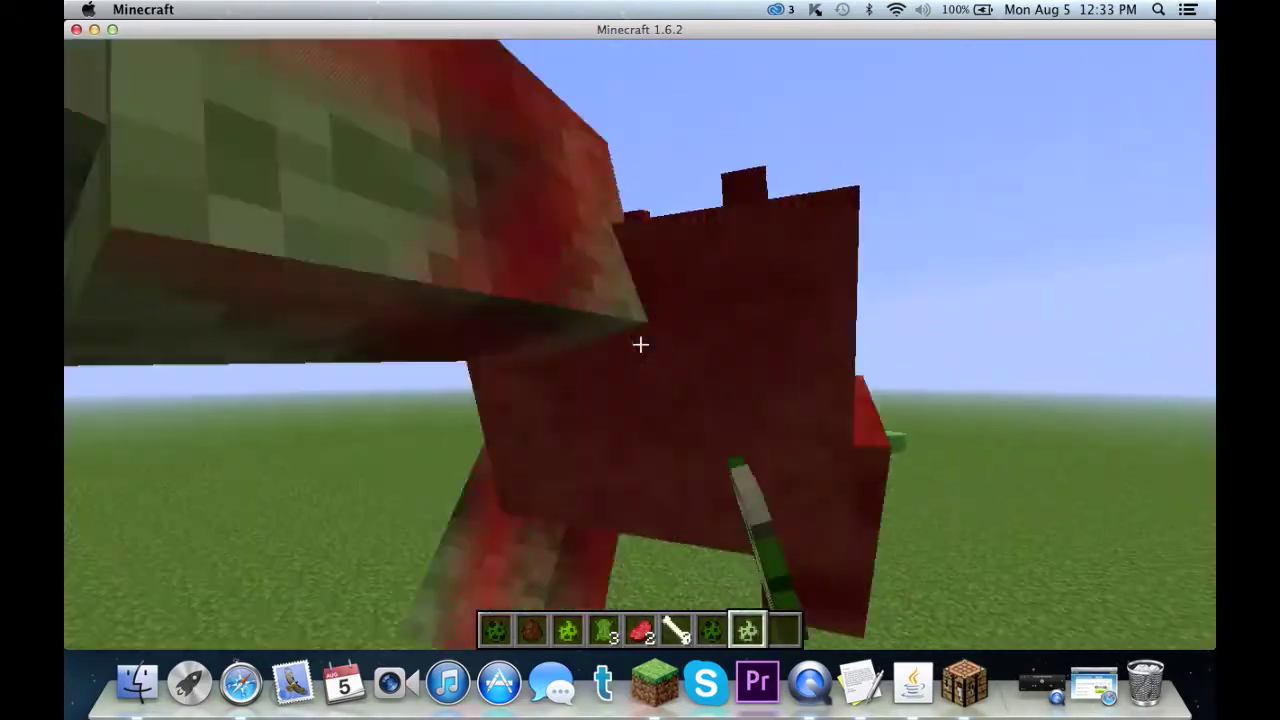
left_click(640, 344)
left_click(640, 344)
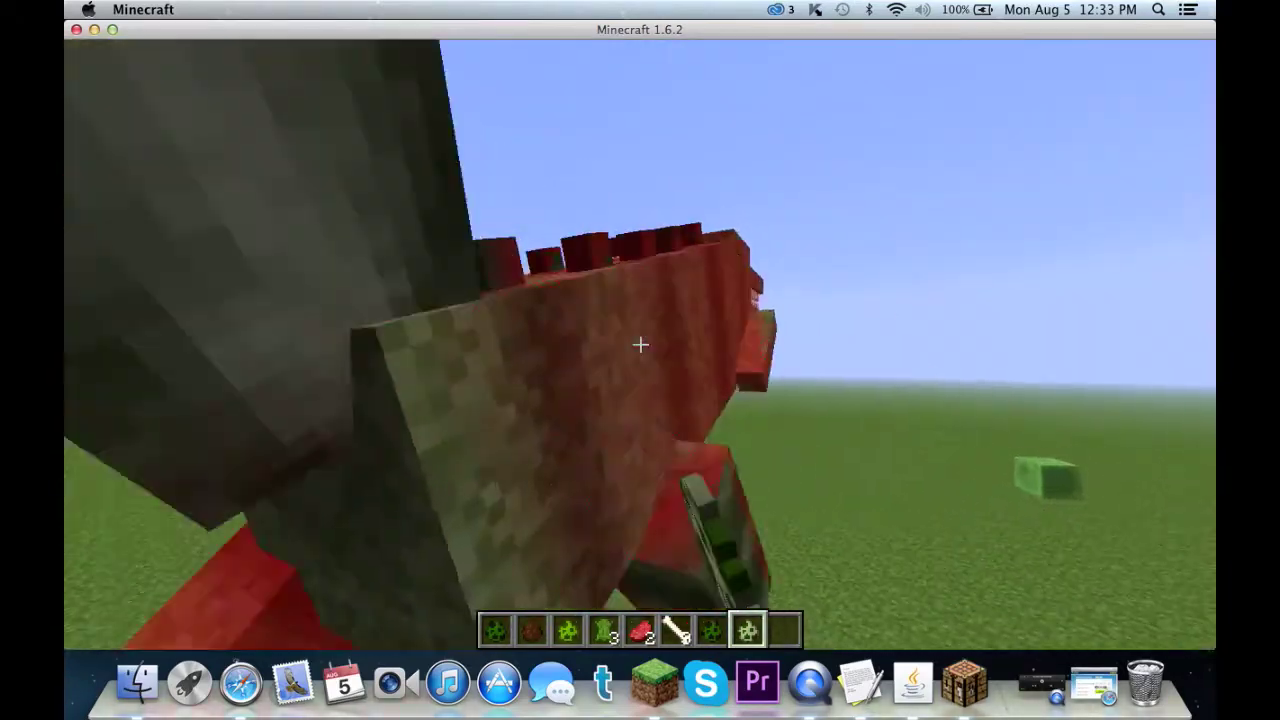
- Look up "bow" in the creative inventory's item search and clear the search text
key("e")
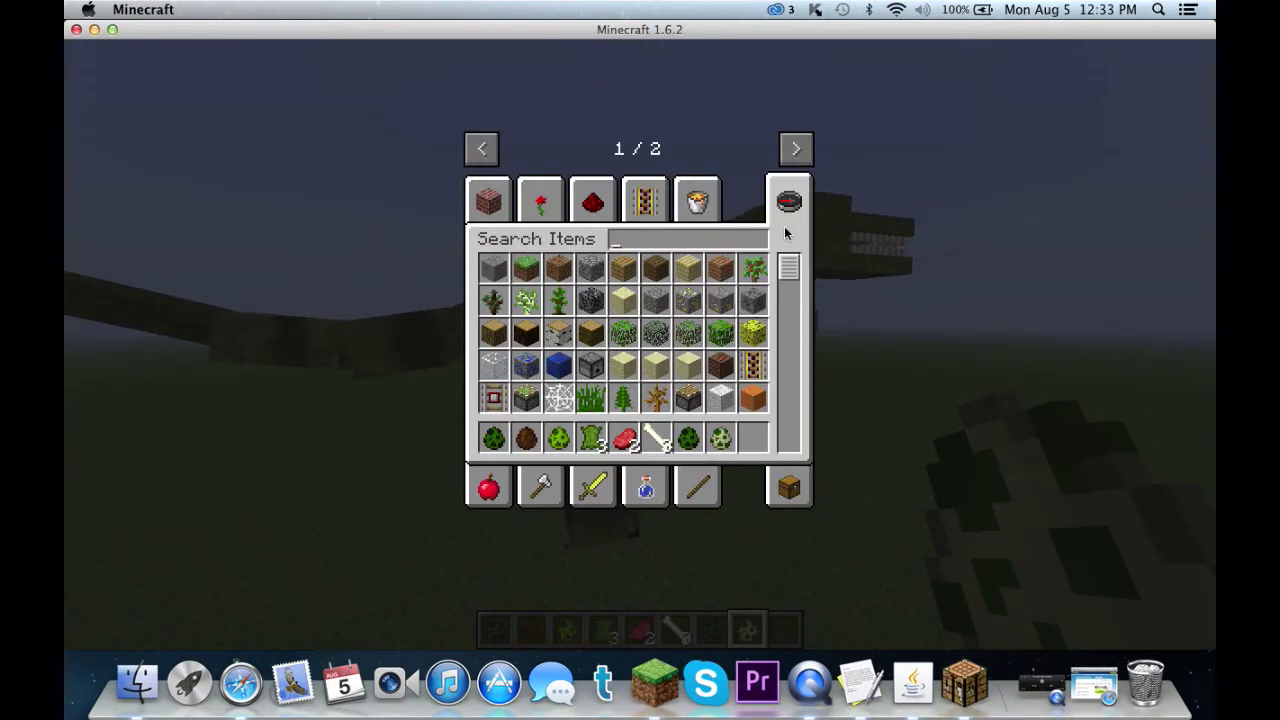
type("bow")
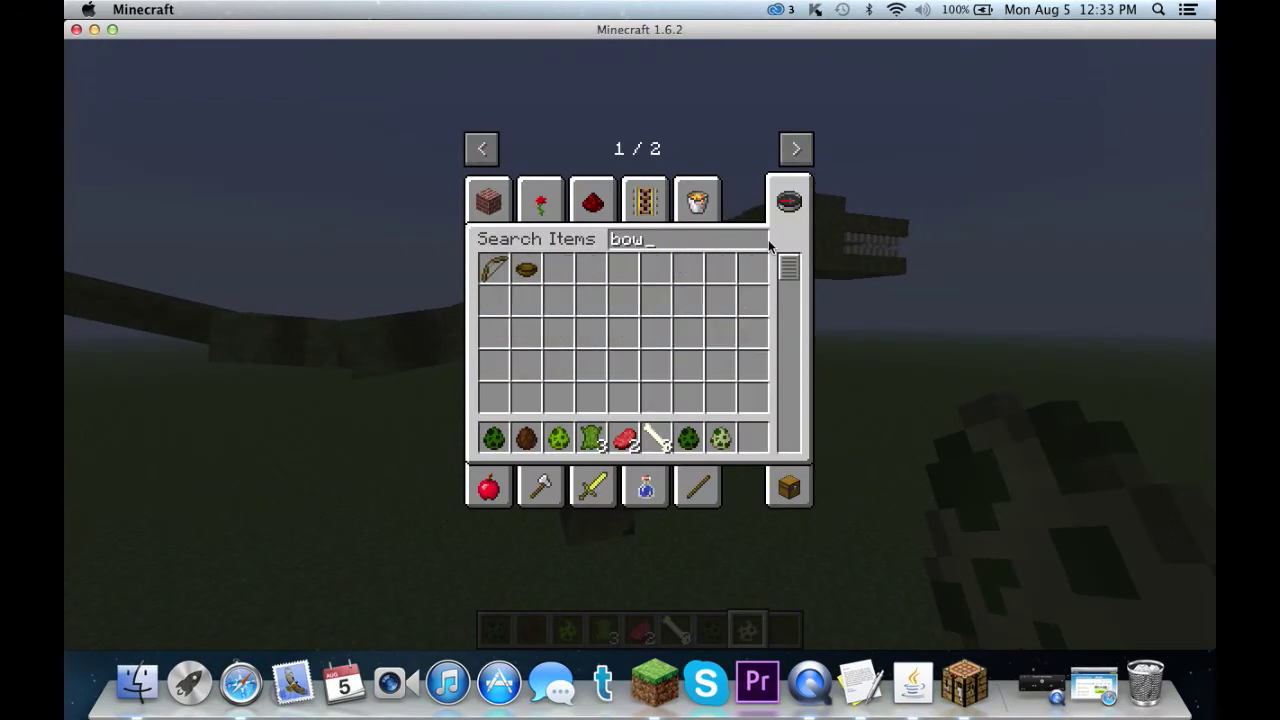
key("BackSpace")
key("BackSpace")
key("BackSpace")
- Search the items for "diamon", place a Diamond Sword in the ninth hotbar slot and hold it
type("diamon")
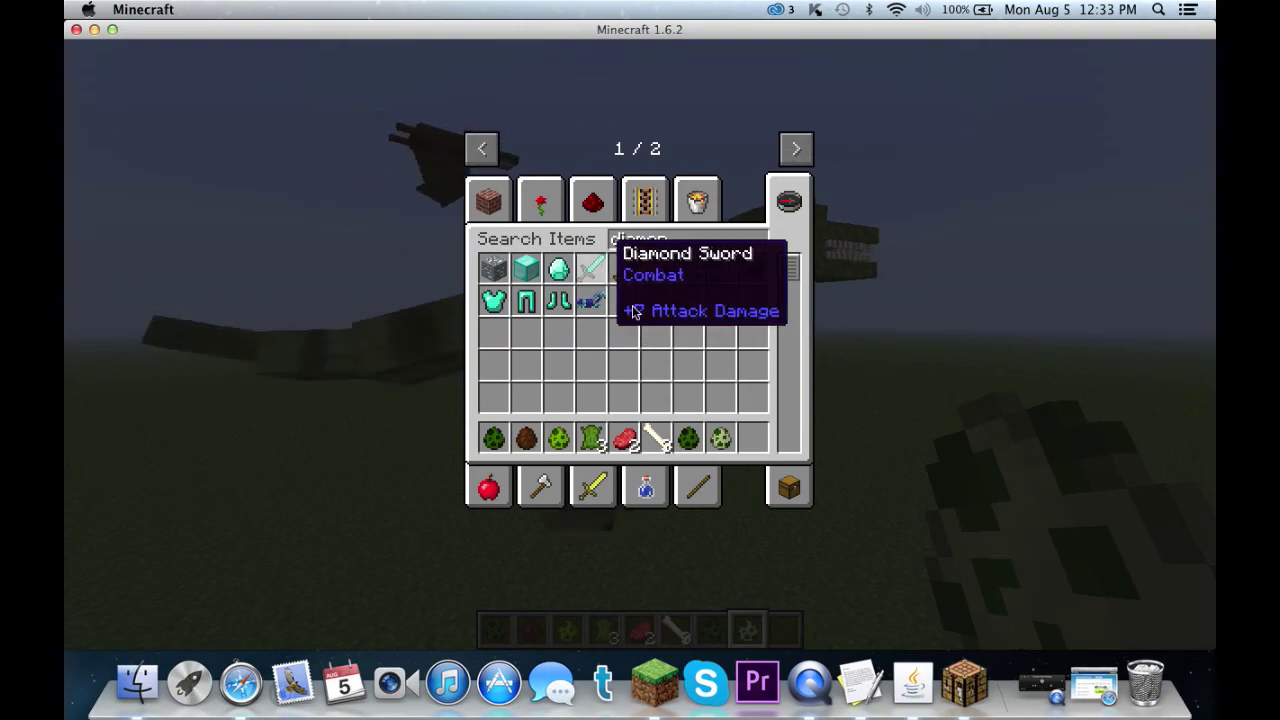
left_click(591, 268)
left_click(753, 437)
key("Escape")
key("9")
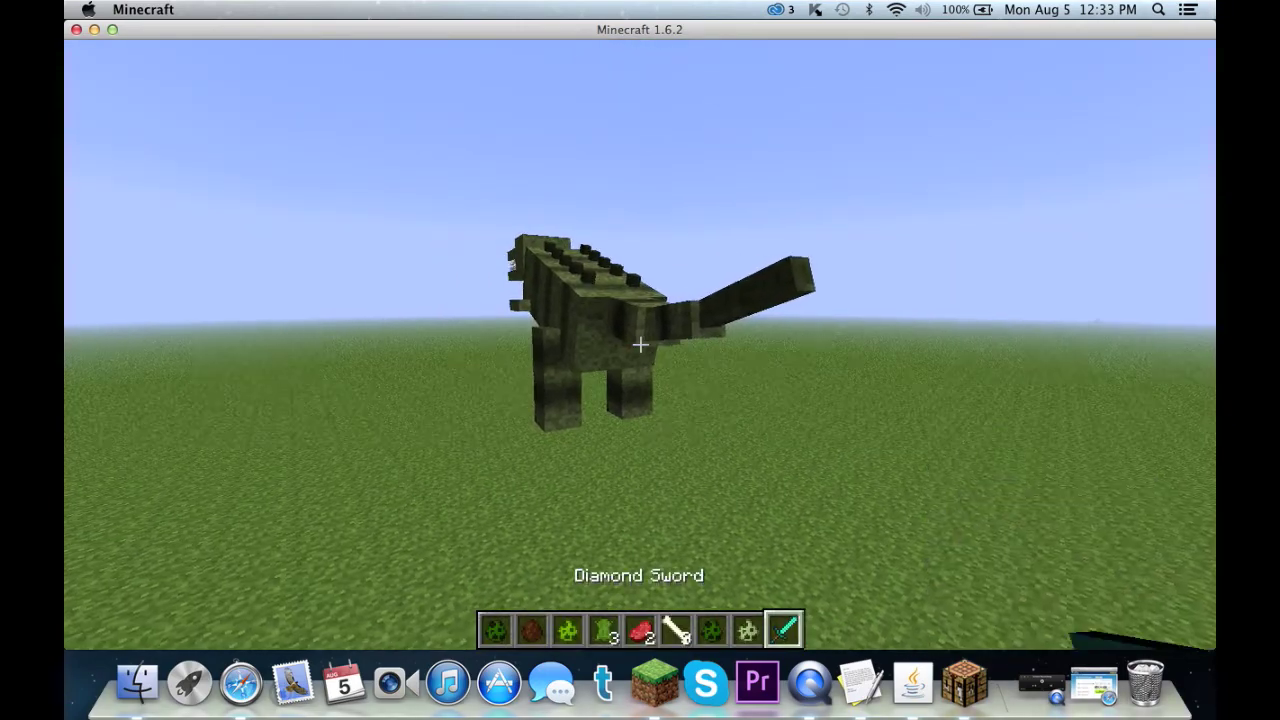
- Kill the TRex with the Diamond Sword, collect its dropped hide and bones, and look over the hotbar items in the inventory
left_click(640, 344)
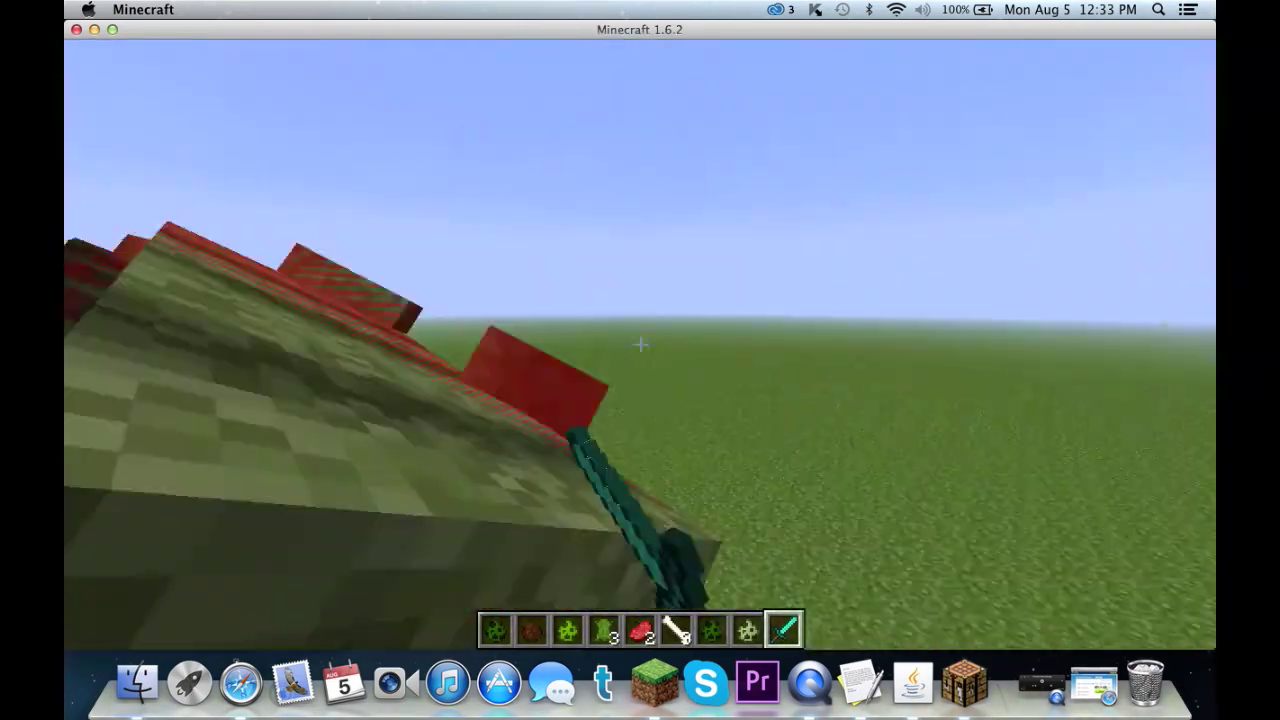
left_click(640, 344)
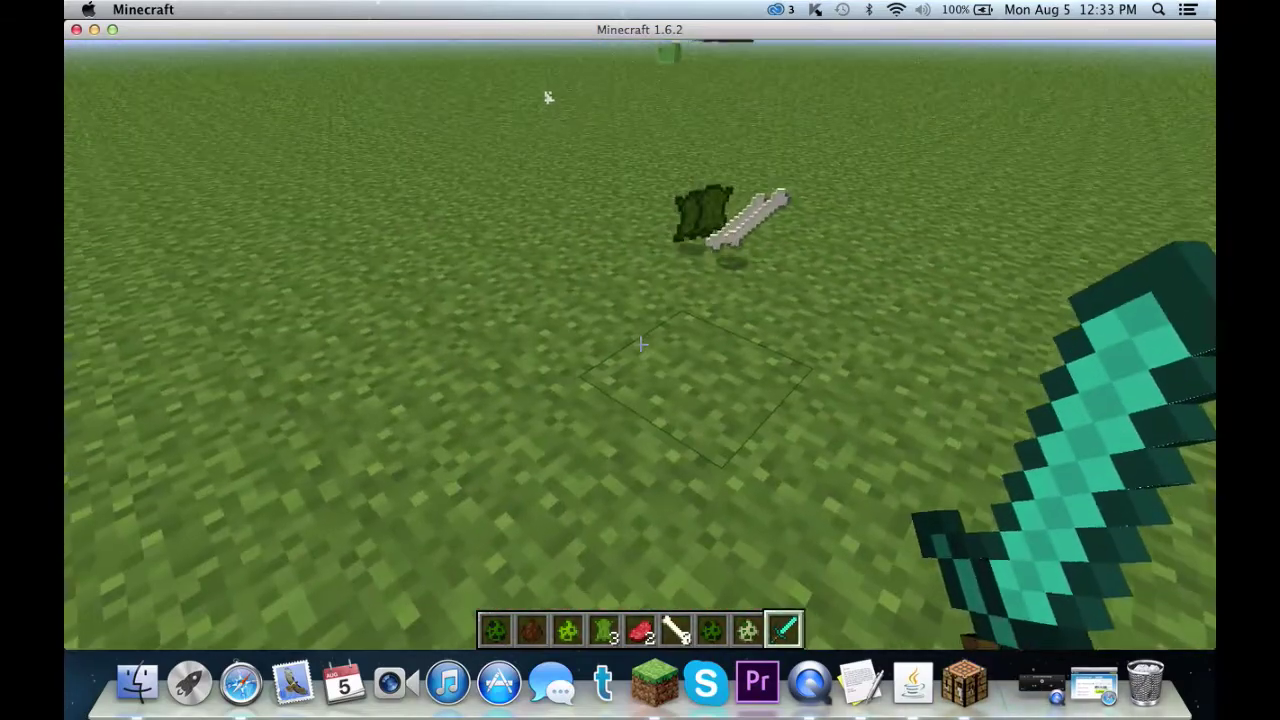
key("w")
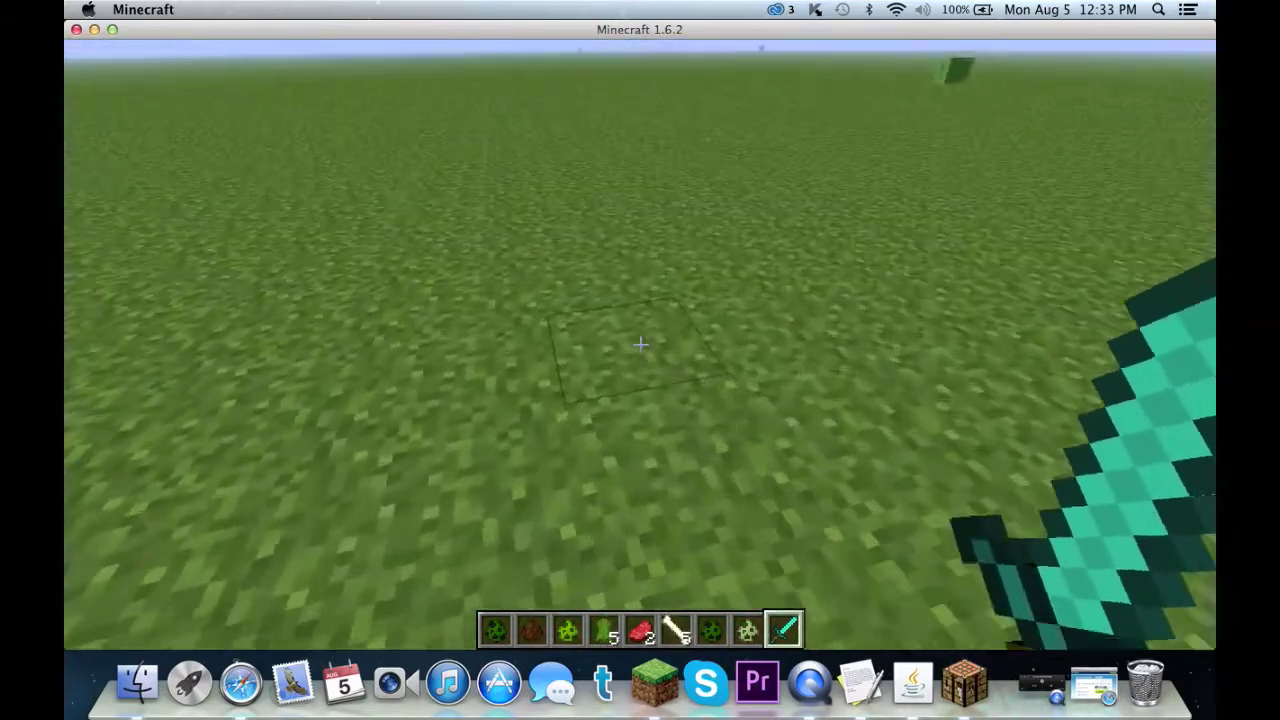
key("e")
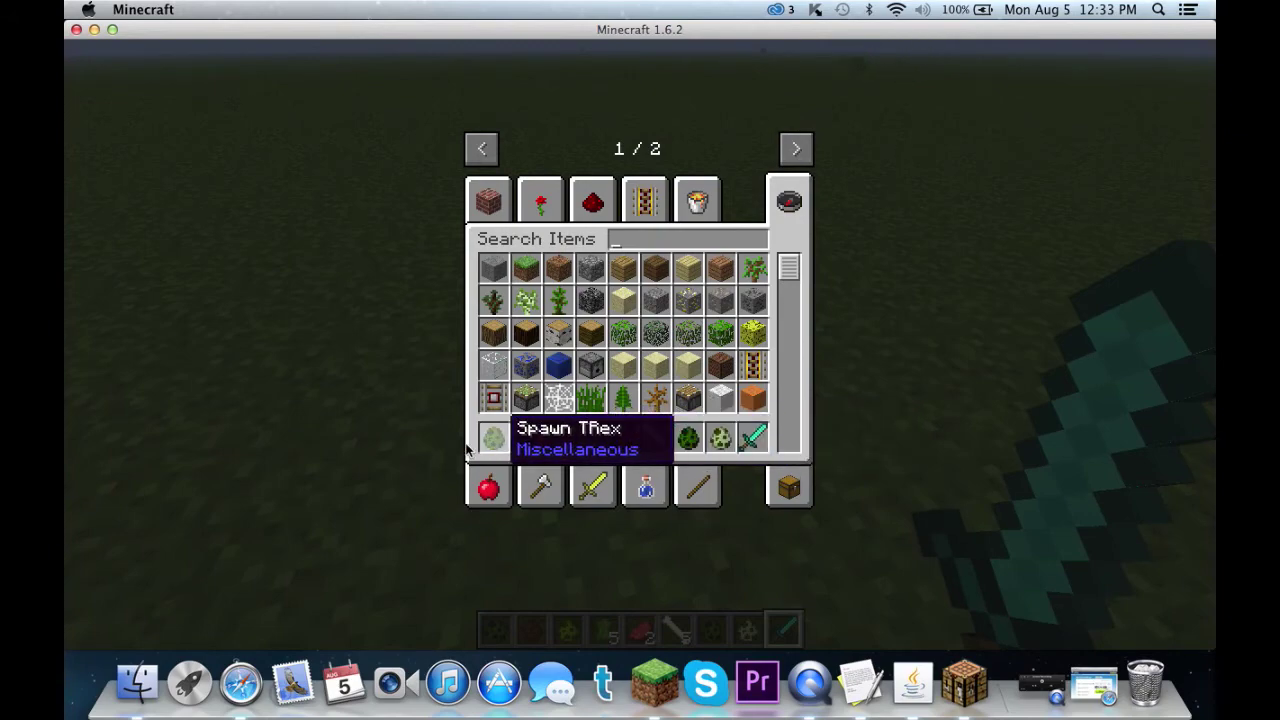
key("e")
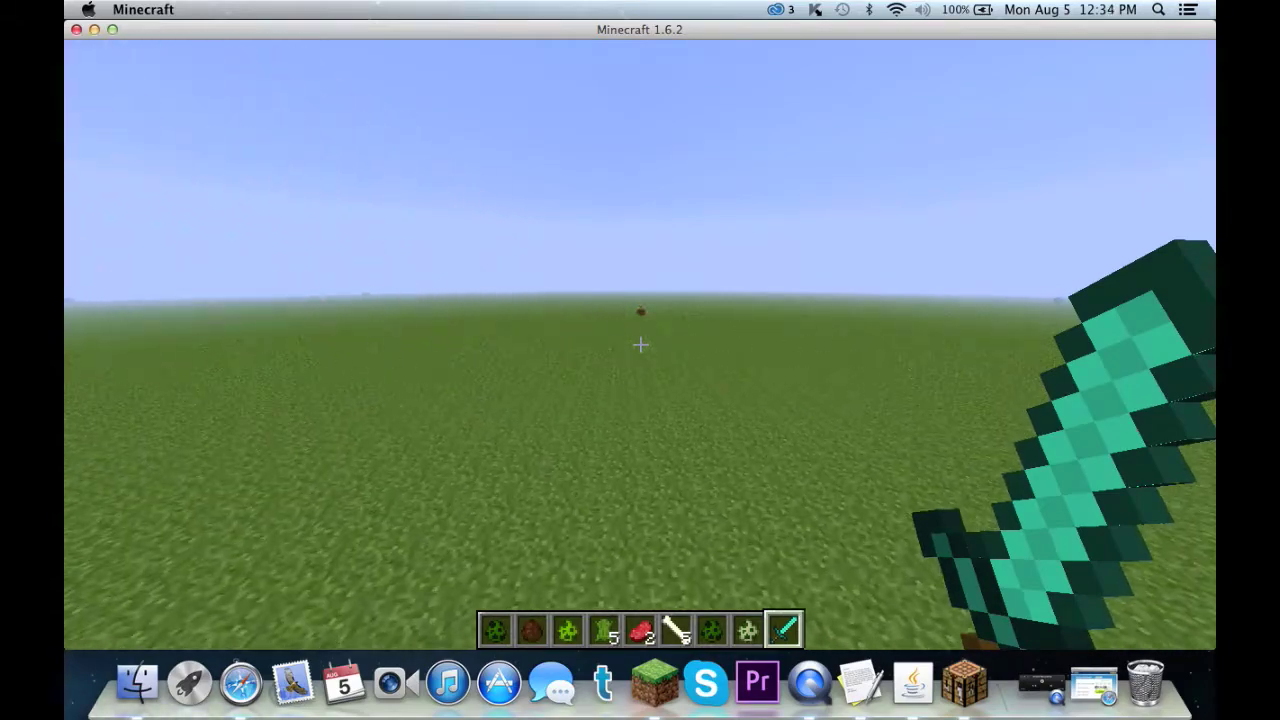
- Walk across the grass to the multicoloured egg block and hit it with the Diamond Sword
key("w")
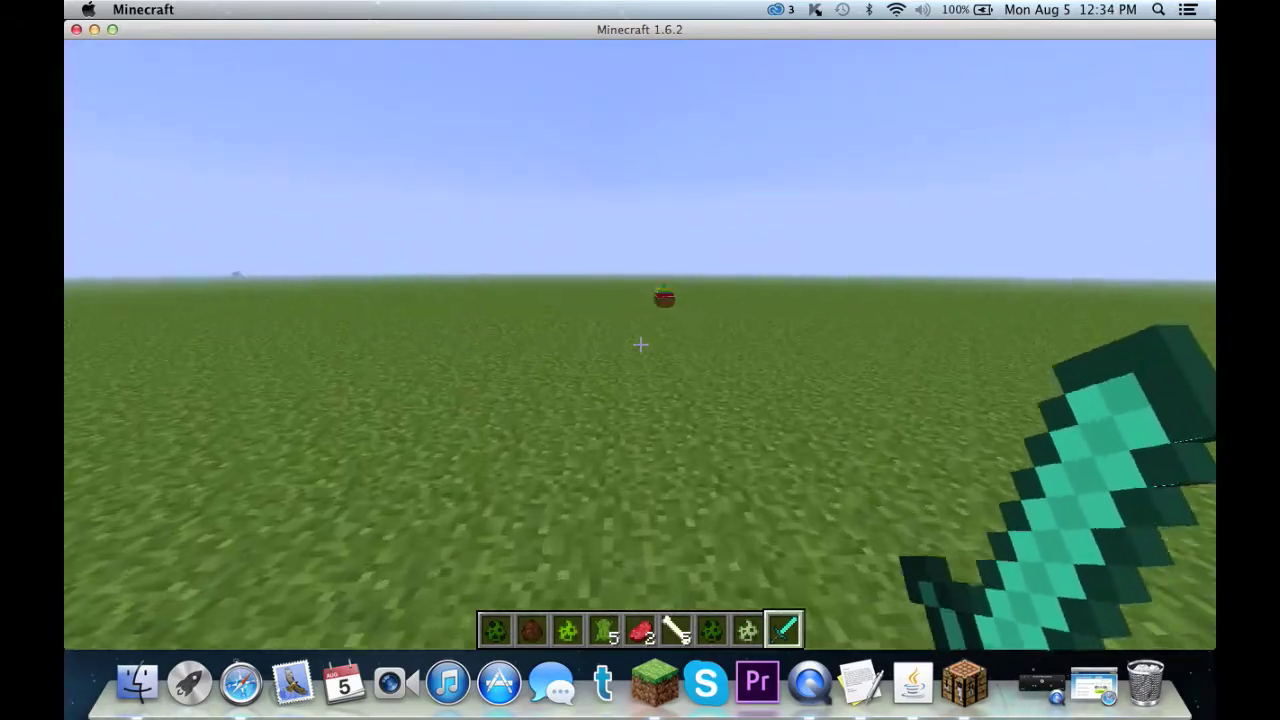
key("w")
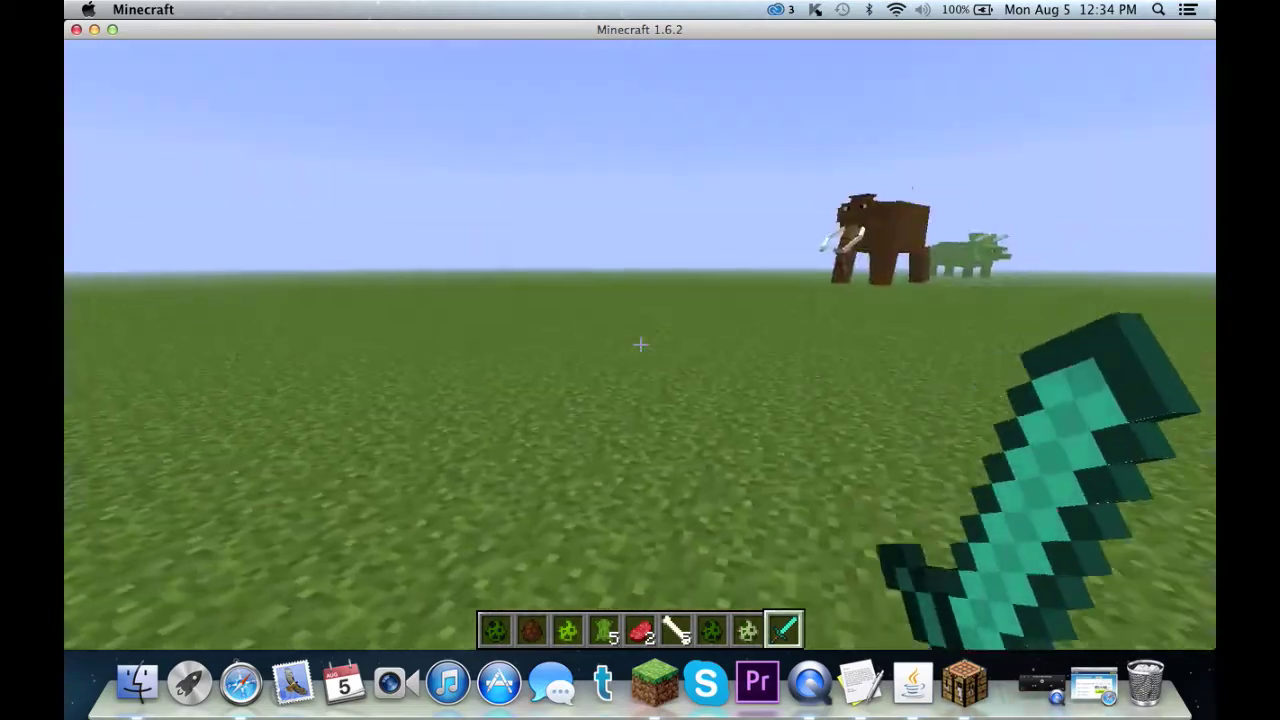
key("w")
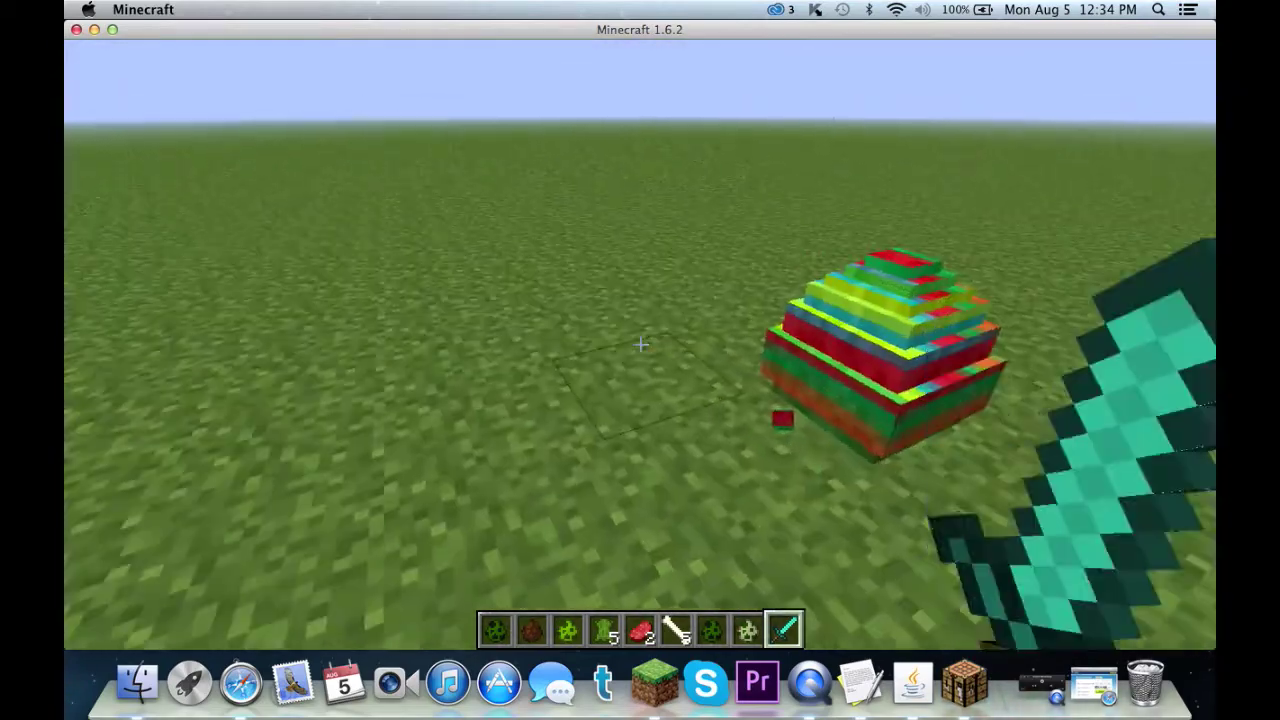
left_click(640, 343)
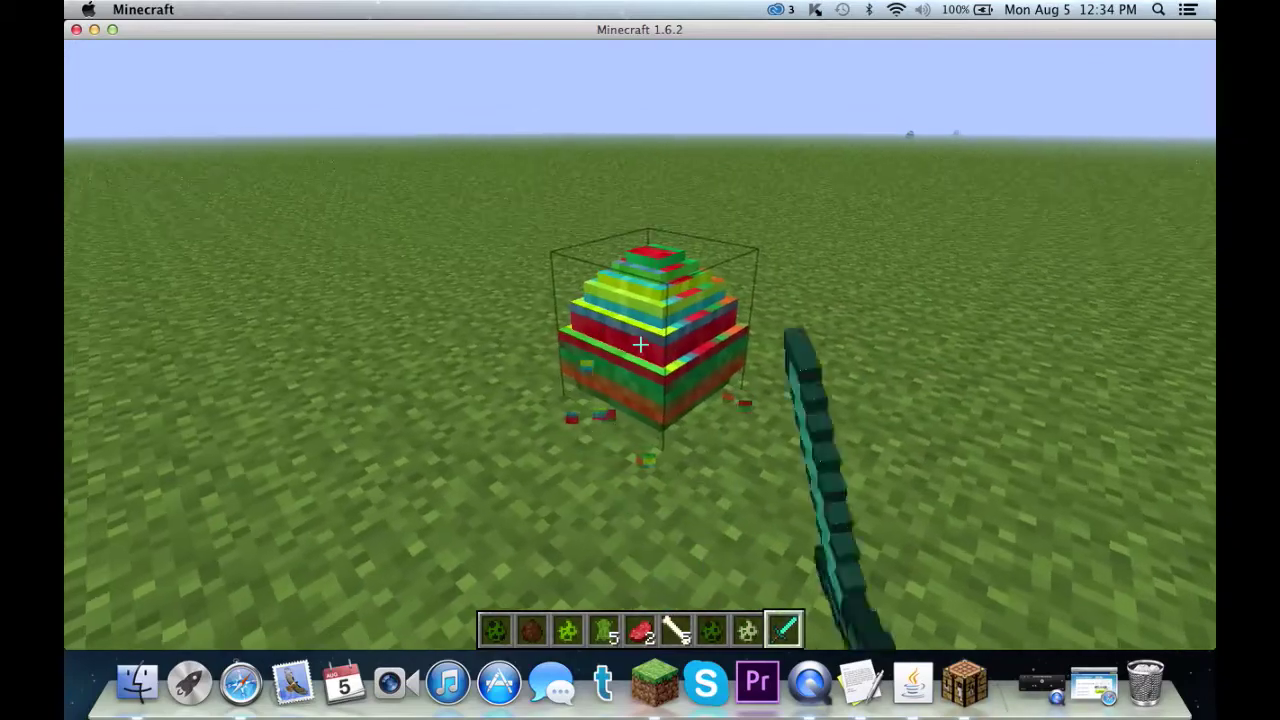
- Hold the green hide from the fourth hotbar slot, walk to the orange egg block with blue spots and hit it
key("4")
key("w")
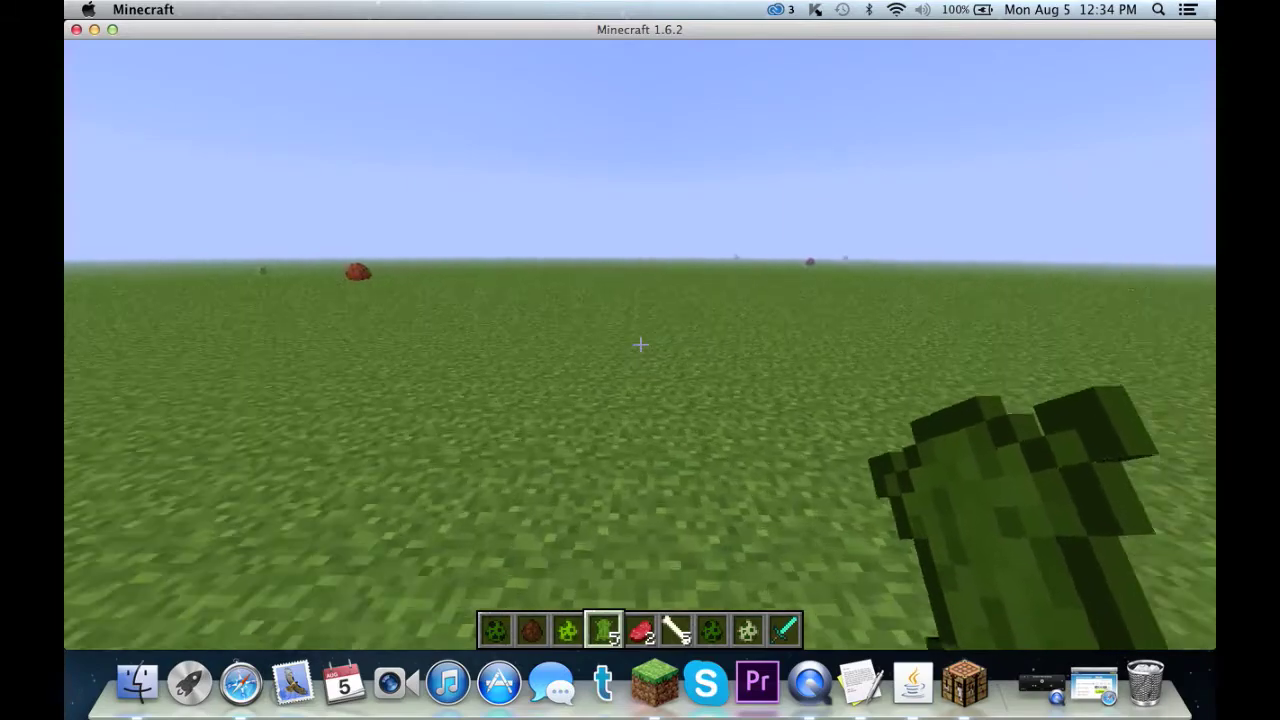
key("w")
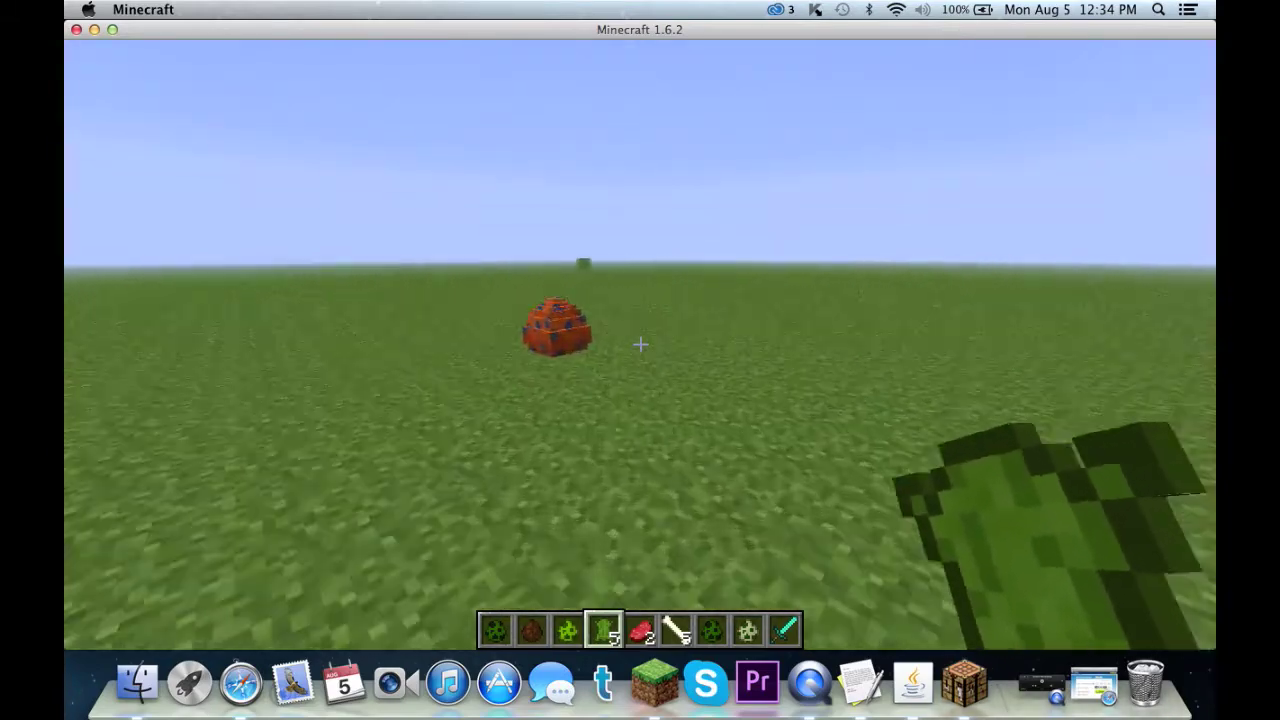
key("w")
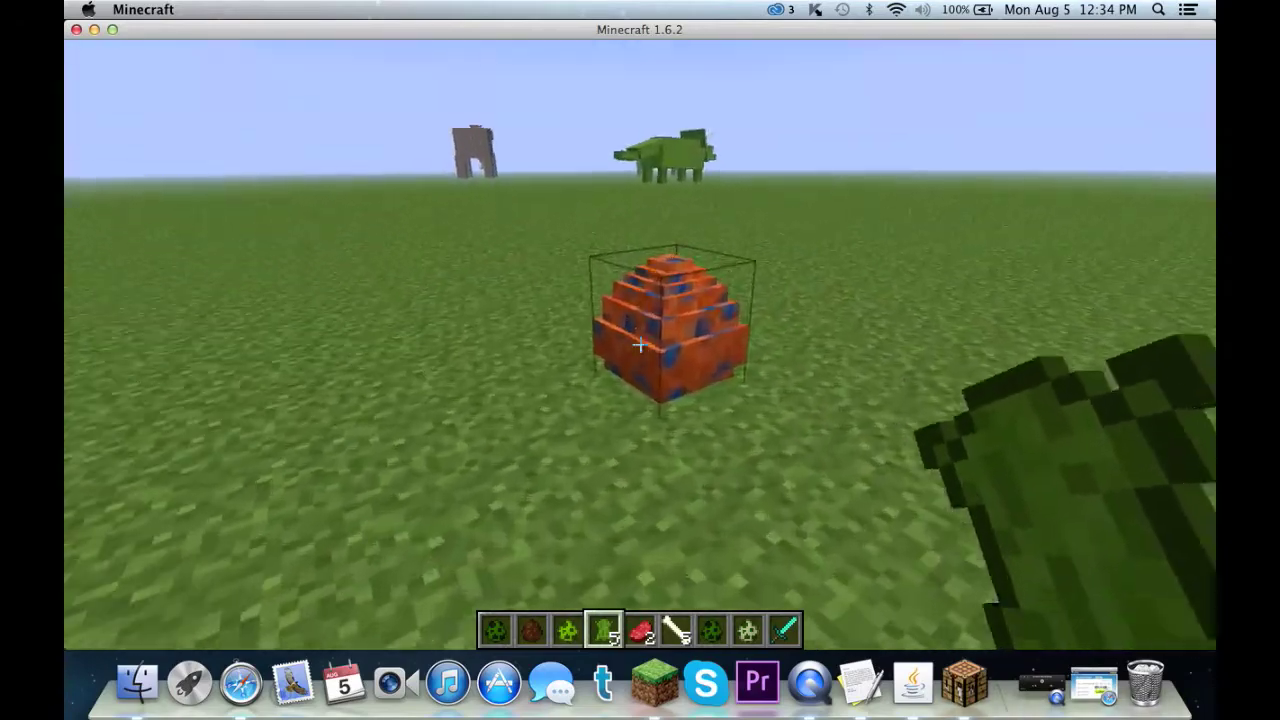
left_click(640, 345)
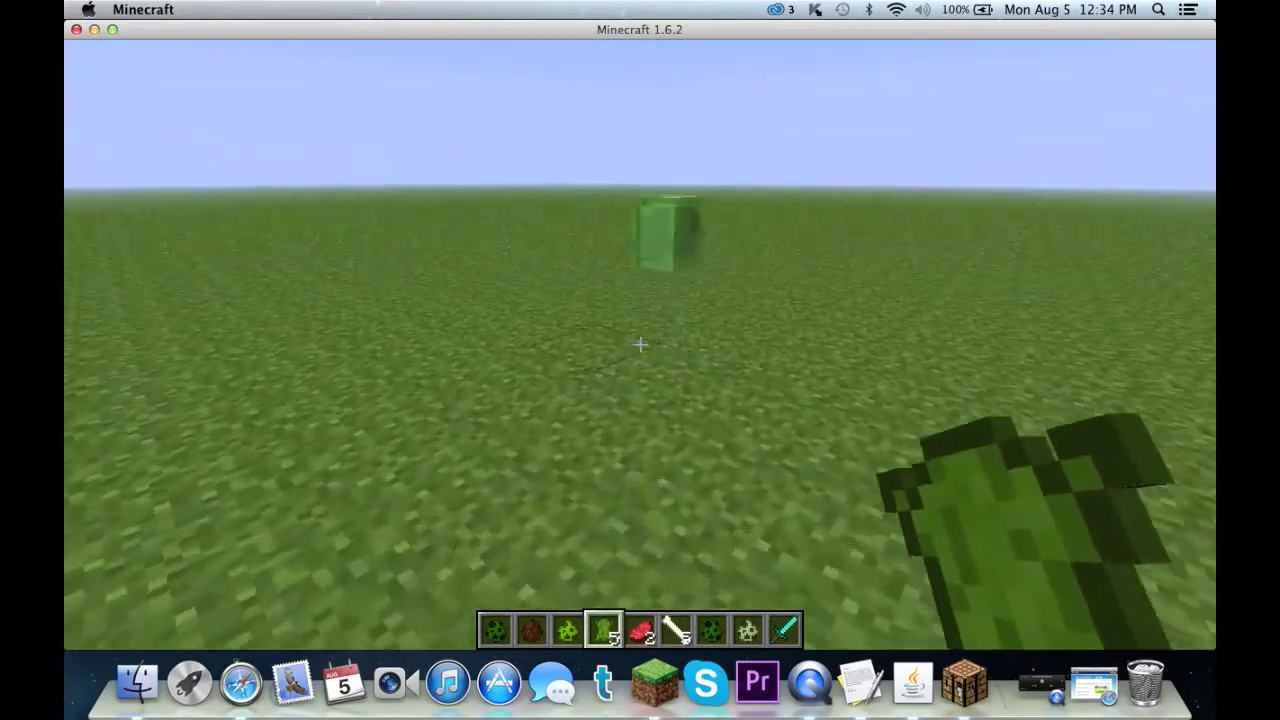
- Cross the grass with the Diamond Sword to the red and blue egg block, switching to the Spawn Mammoth egg on the way
key("9")
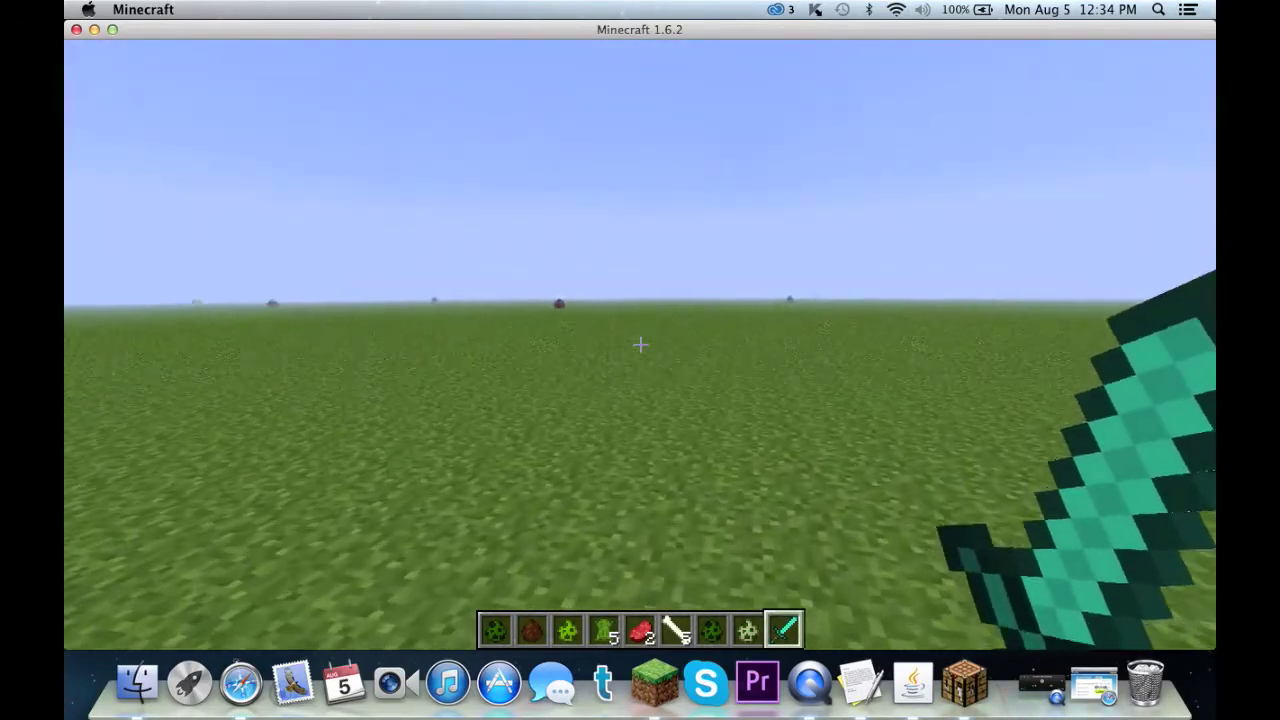
key("w")
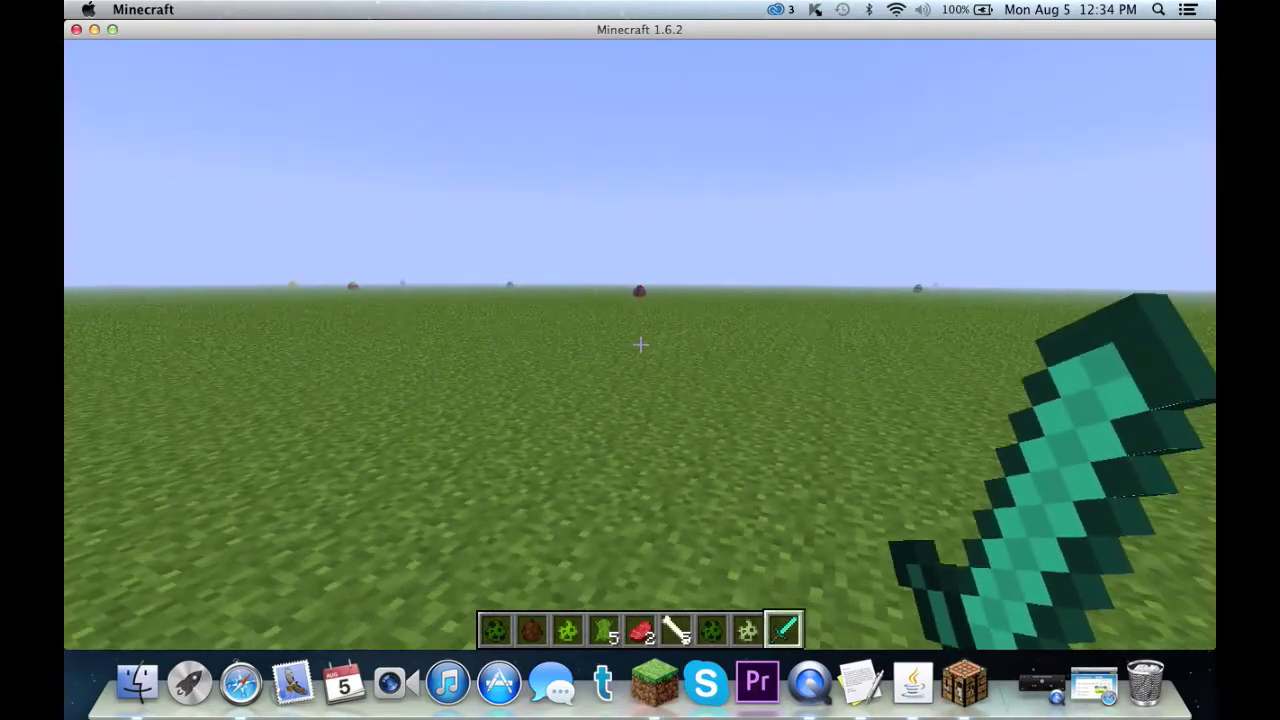
key("w")
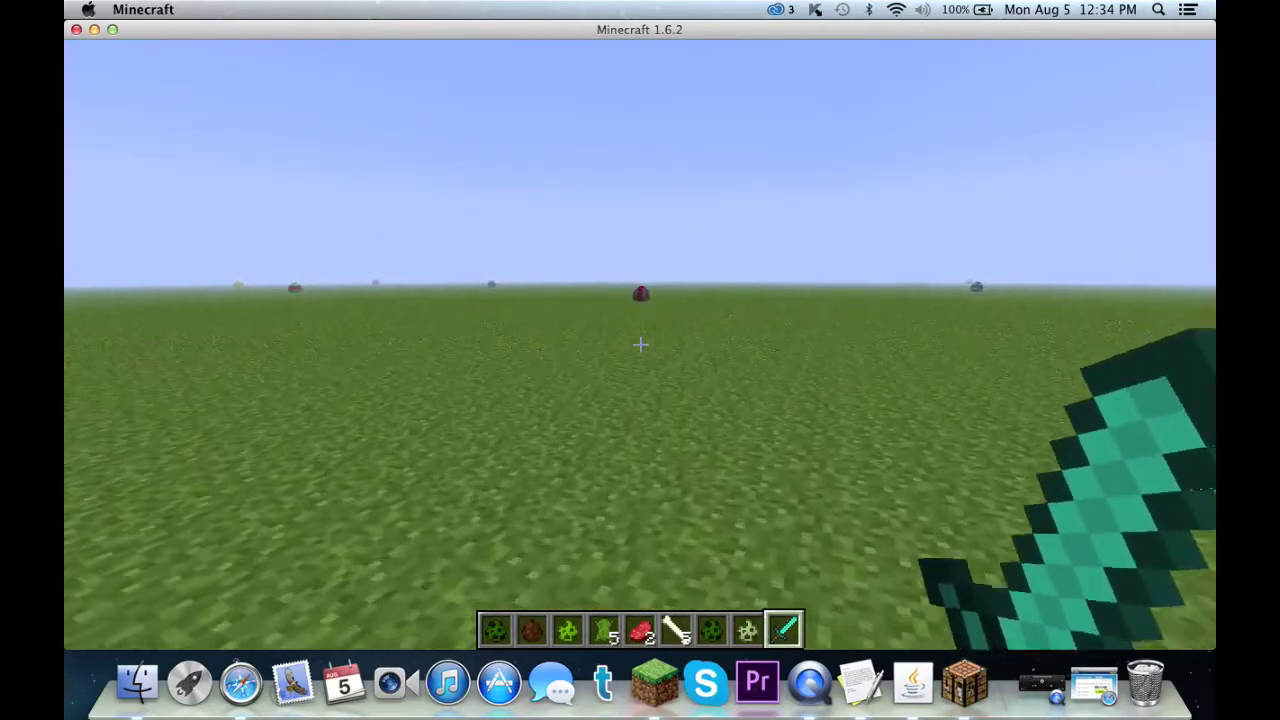
key("w")
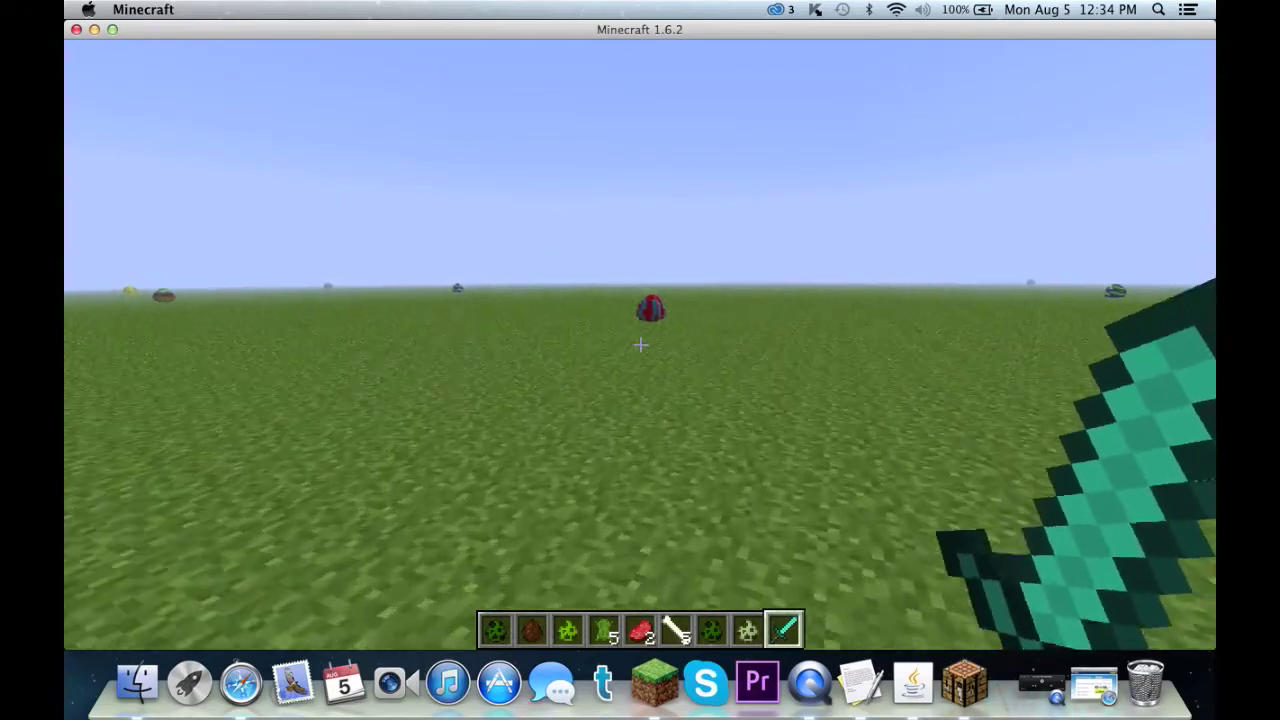
key("w")
key("2")
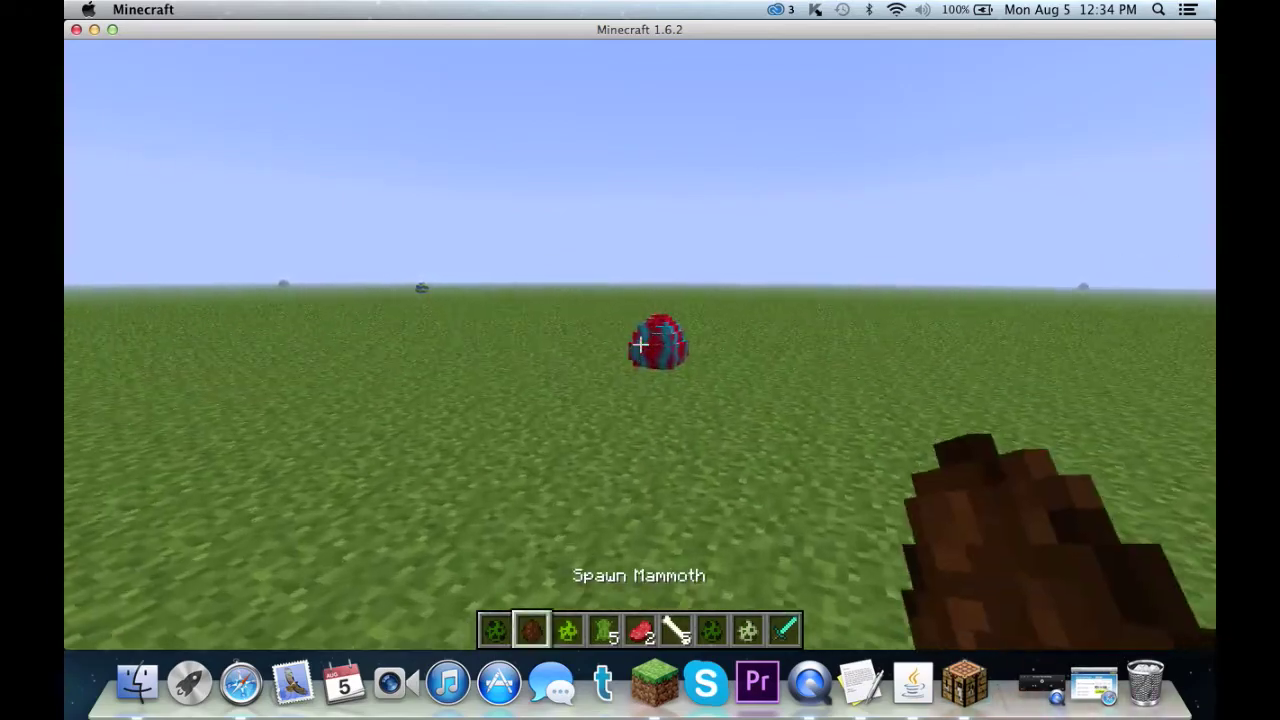
key("w")
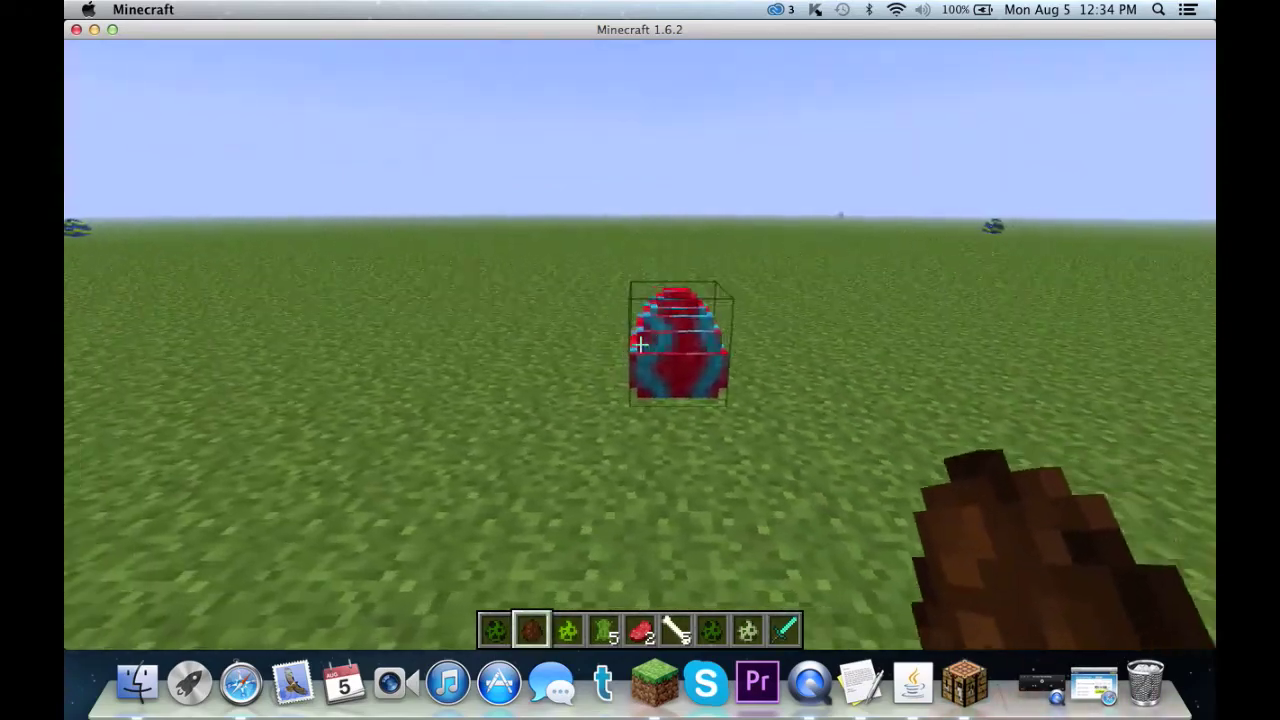
key("s")
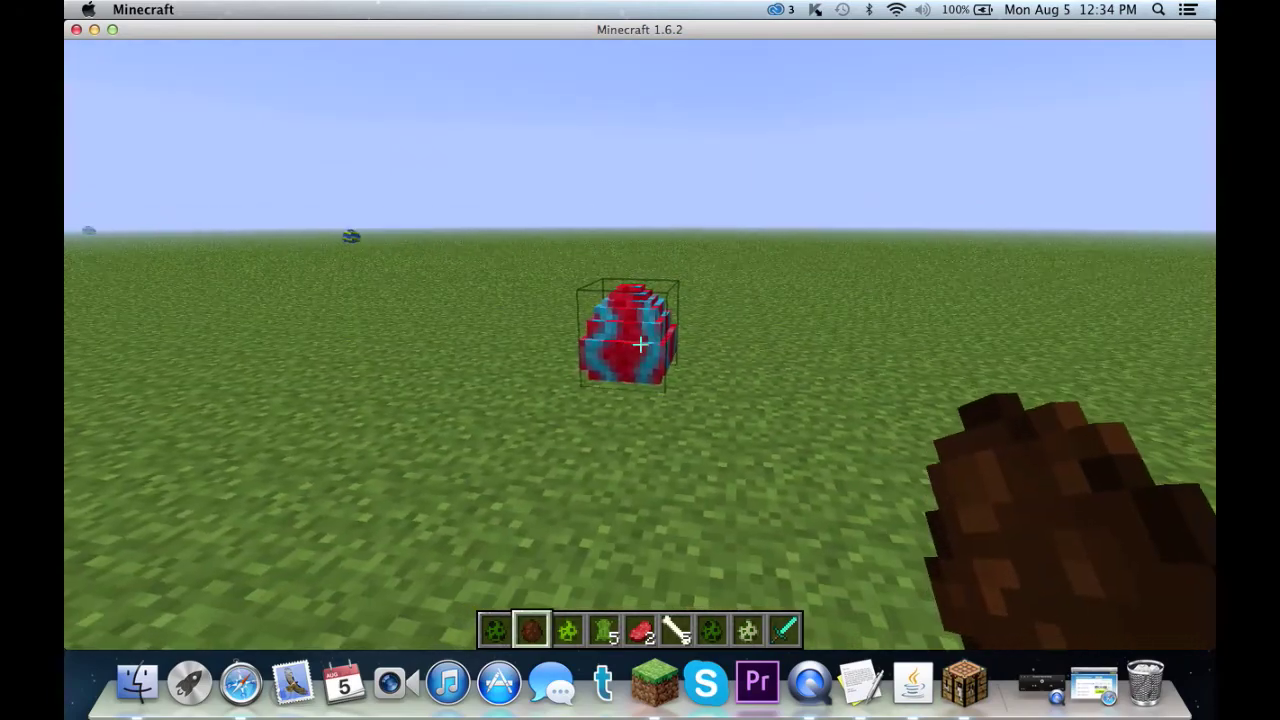